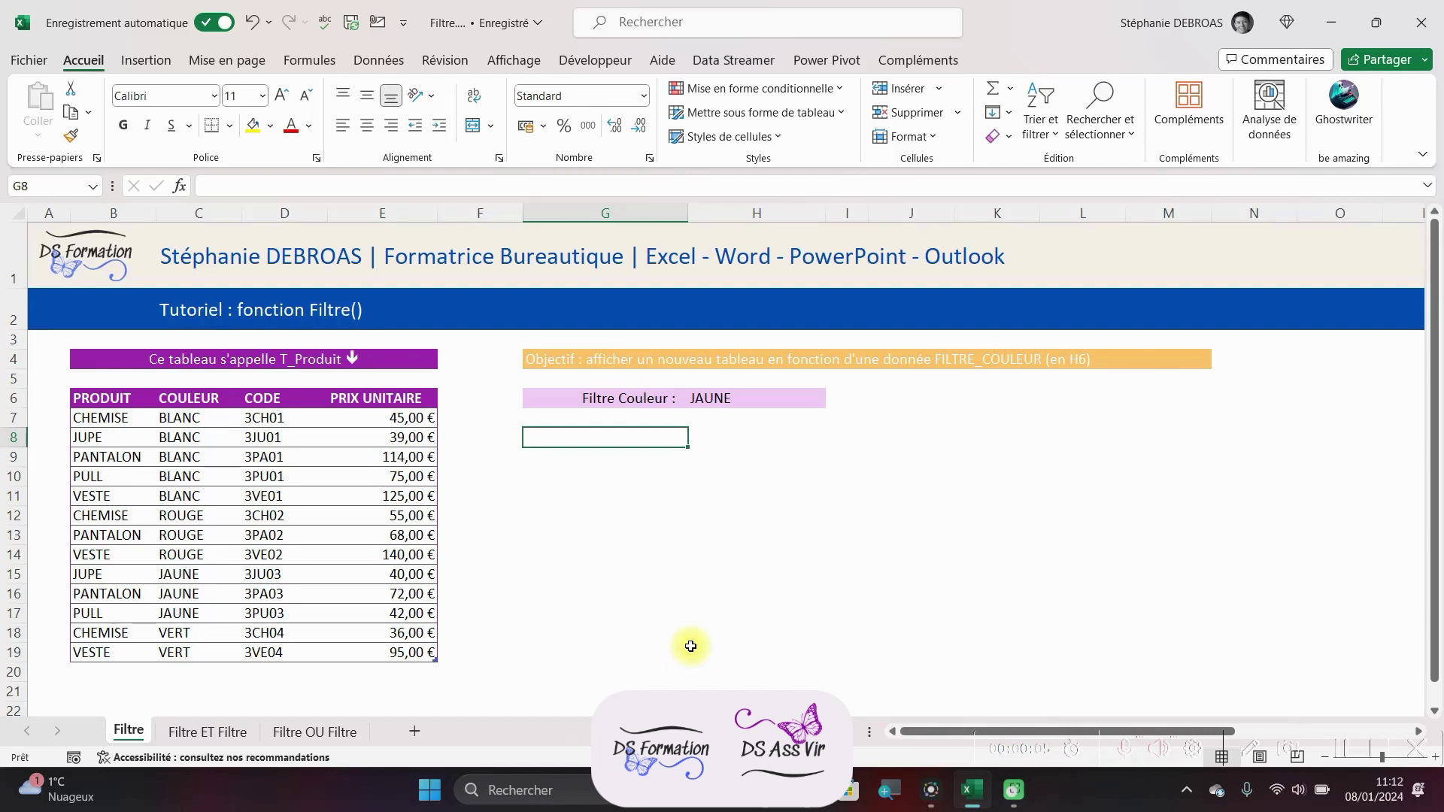
# - Enter a FILTRE formula in G8 that returns the T_Produit rows whose COULEUR equals FILTRE_COULEUR in H6
pyautogui.write('=fil')
pyautogui.press('Tab')
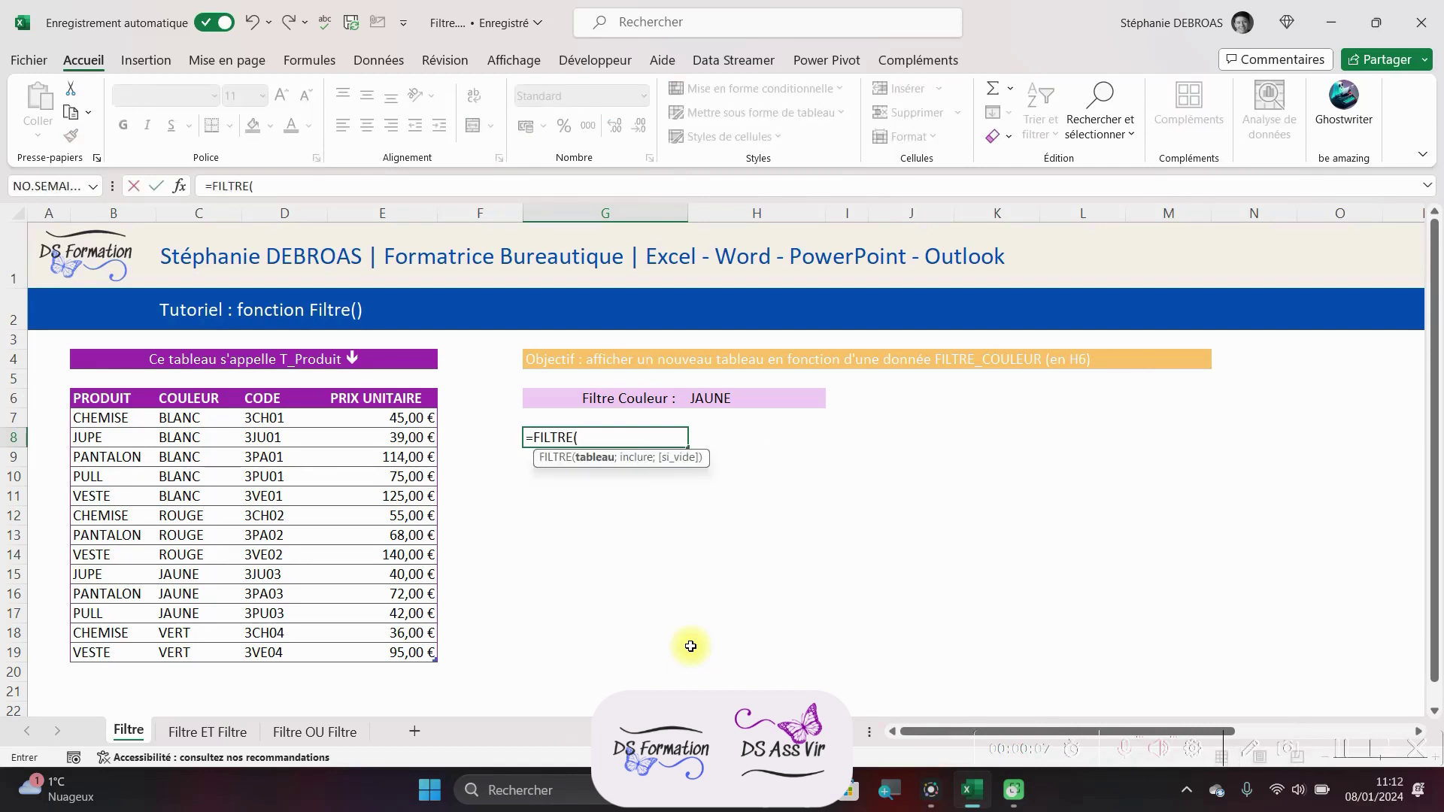
pyautogui.moveTo(105, 418); pyautogui.dragTo(376, 650)
pyautogui.write(';')
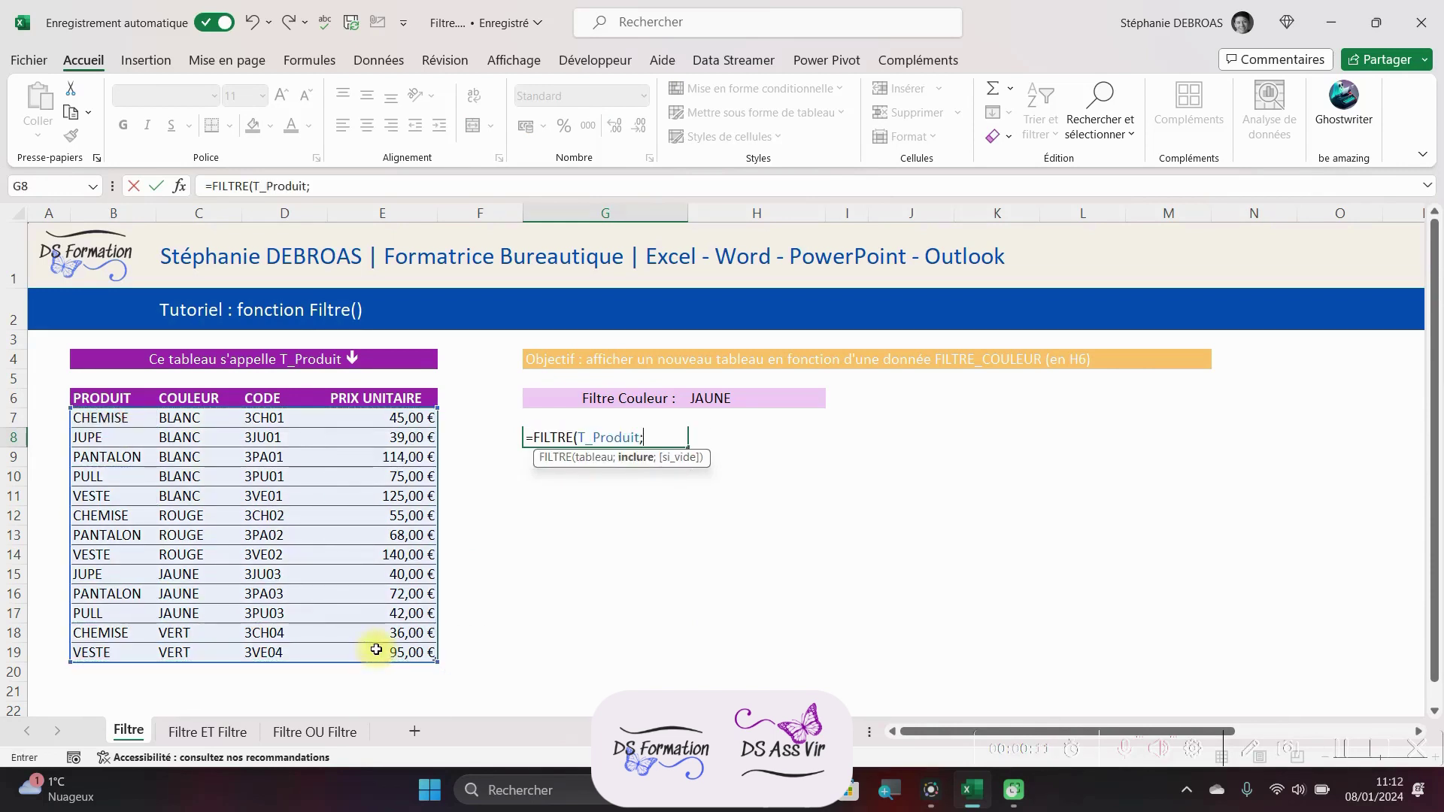
pyautogui.click(185, 390)
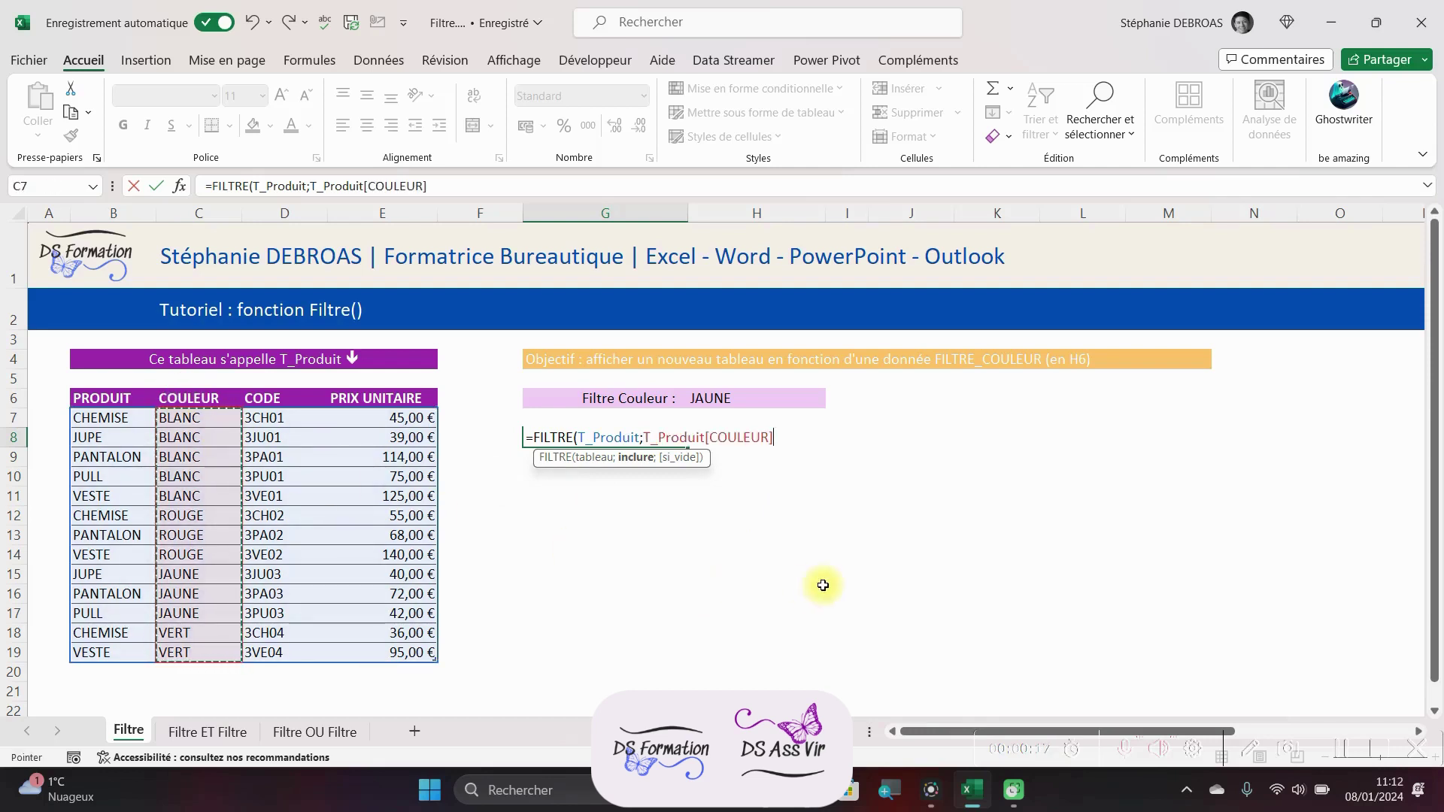
pyautogui.write('=')
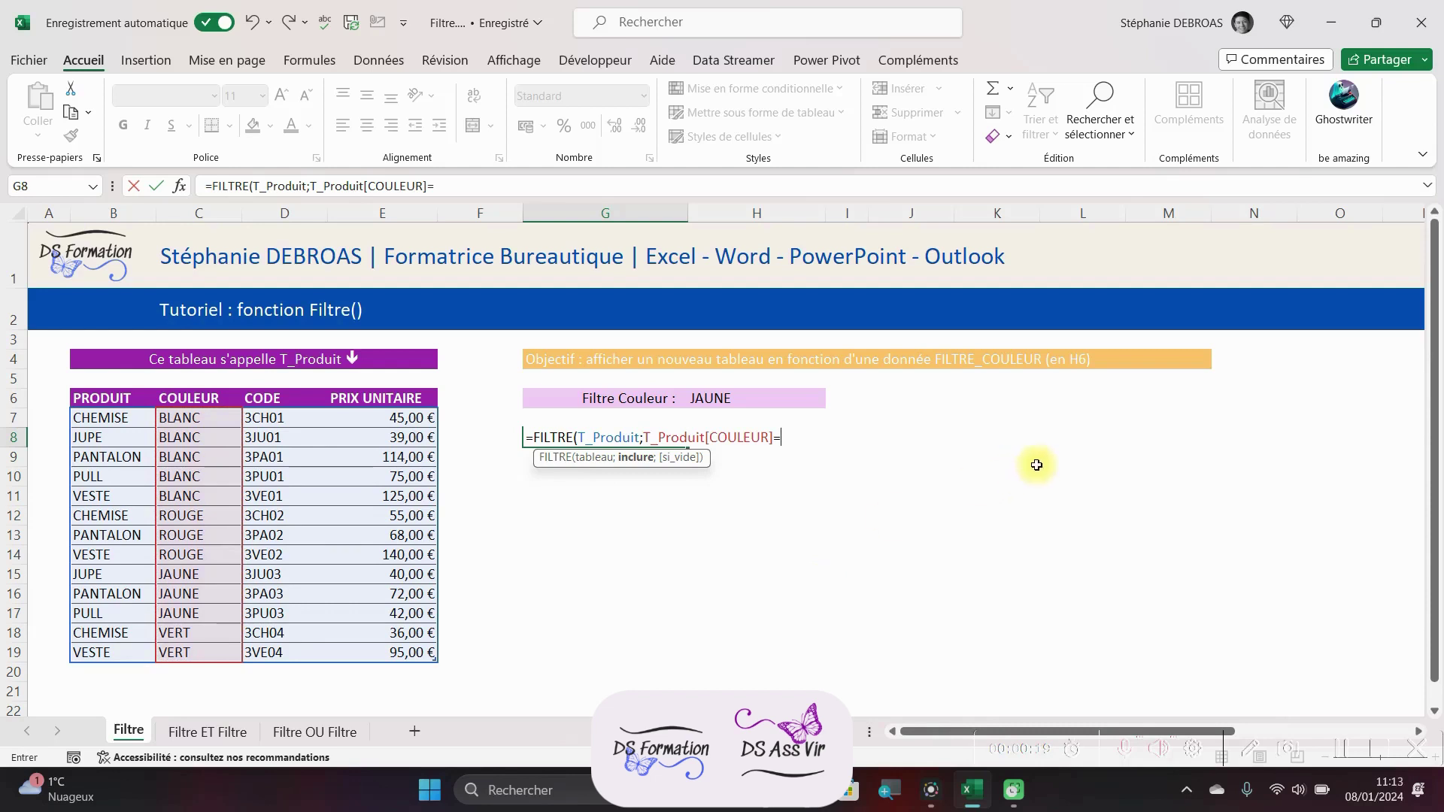
pyautogui.click(755, 393)
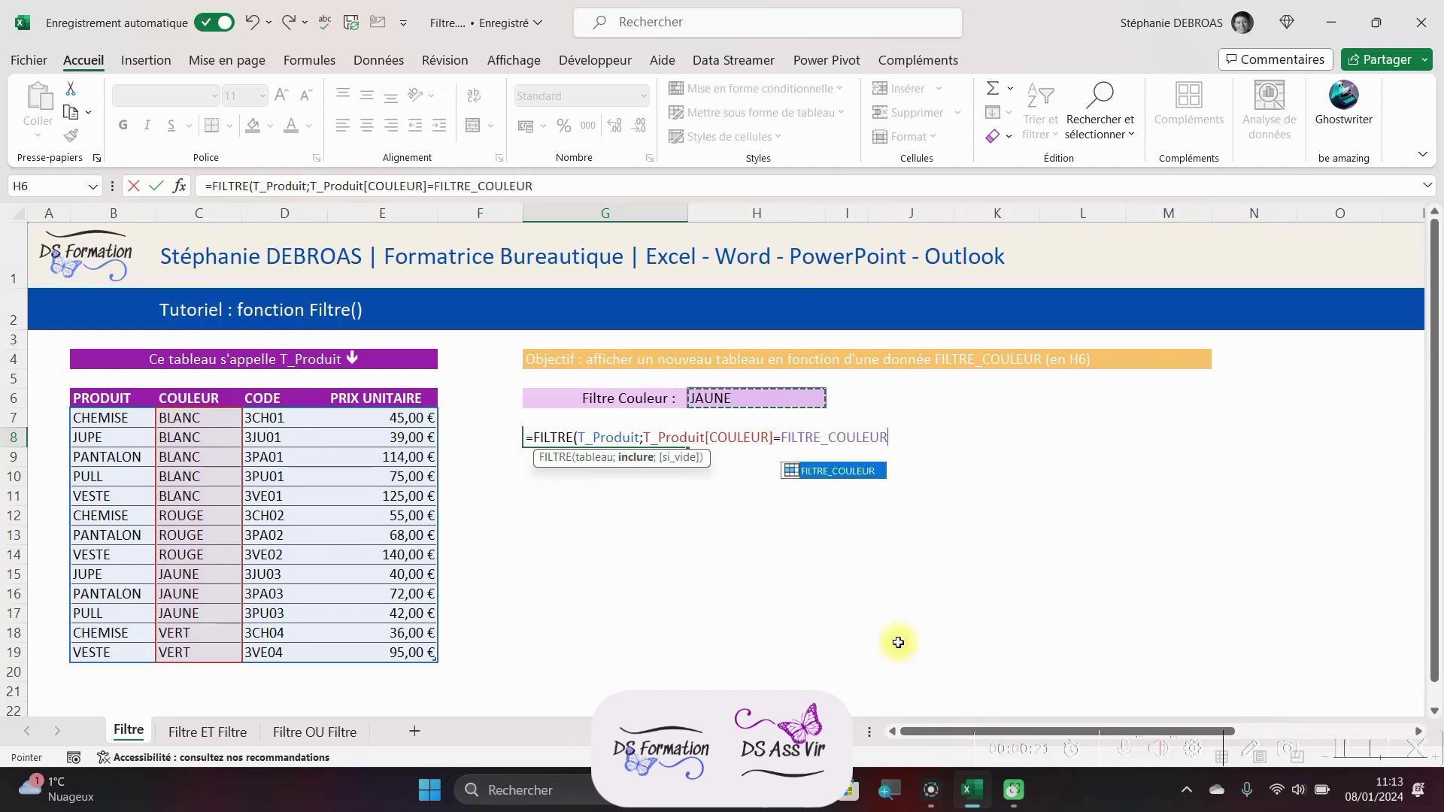
pyautogui.write(')')
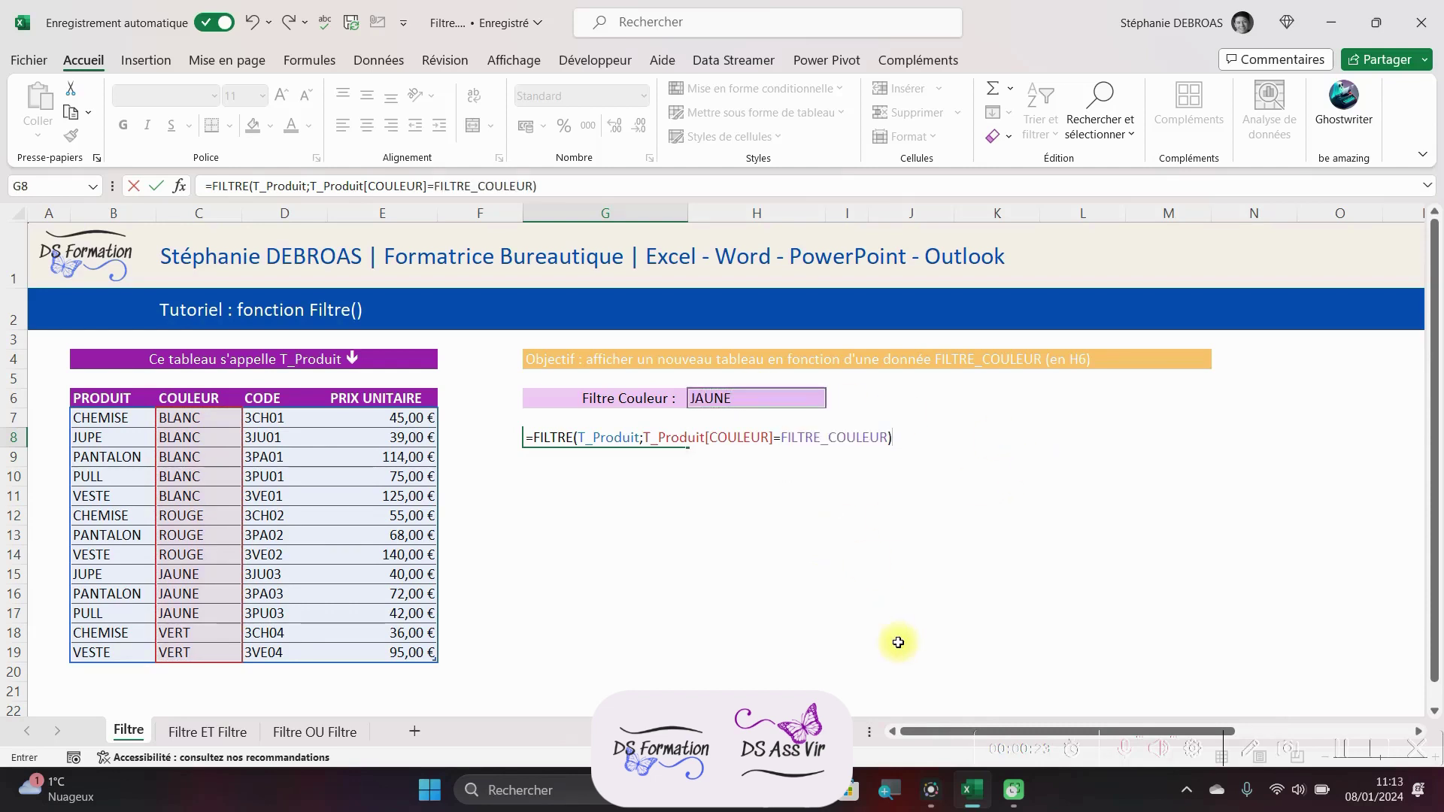
pyautogui.press('Return')
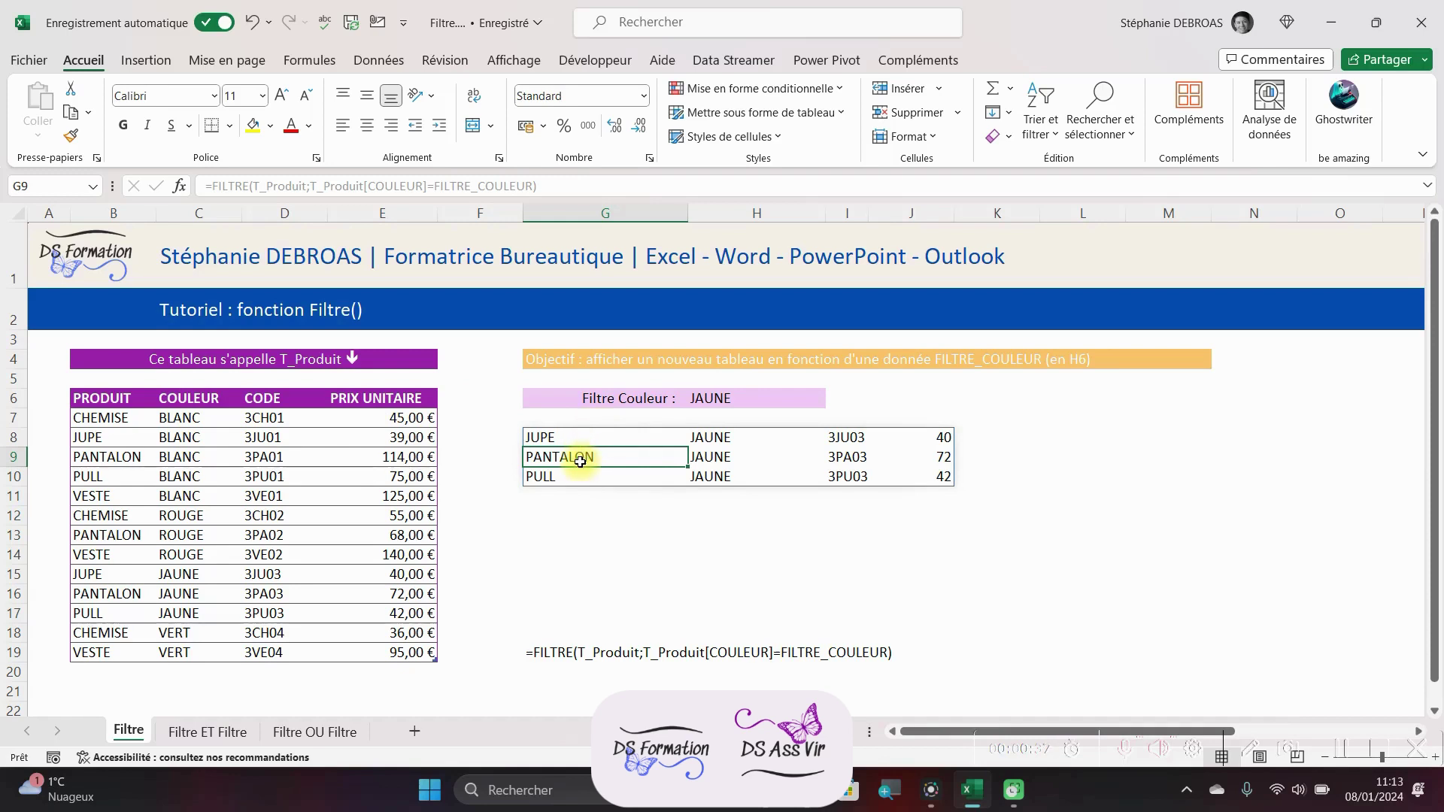
pyautogui.click(550, 431)
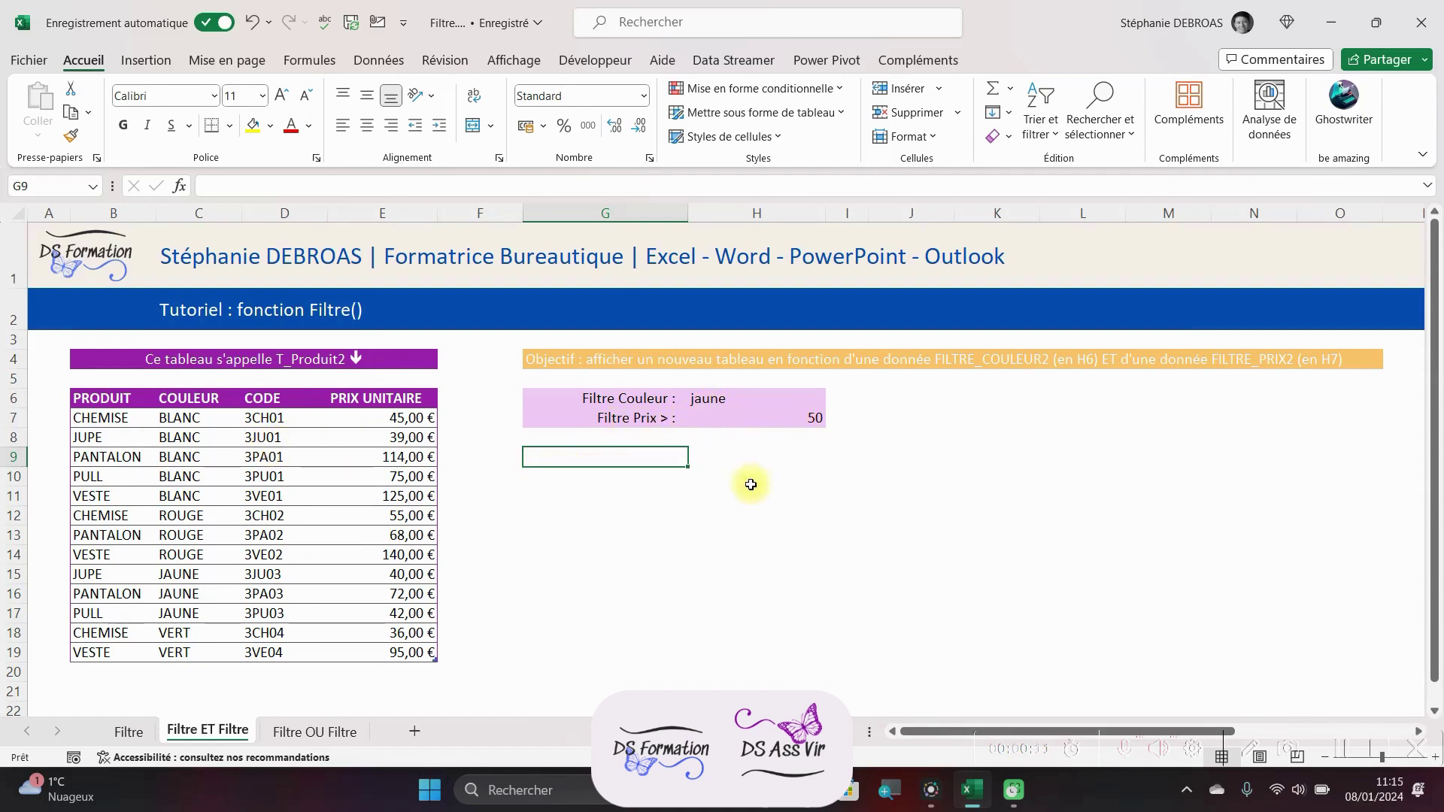
# - Start a FILTRE formula in G9 on T_Produit2 with the parenthesised condition COULEUR equal to FILTRE_COULEUR2 in H6
pyautogui.write('=FILTRE(')
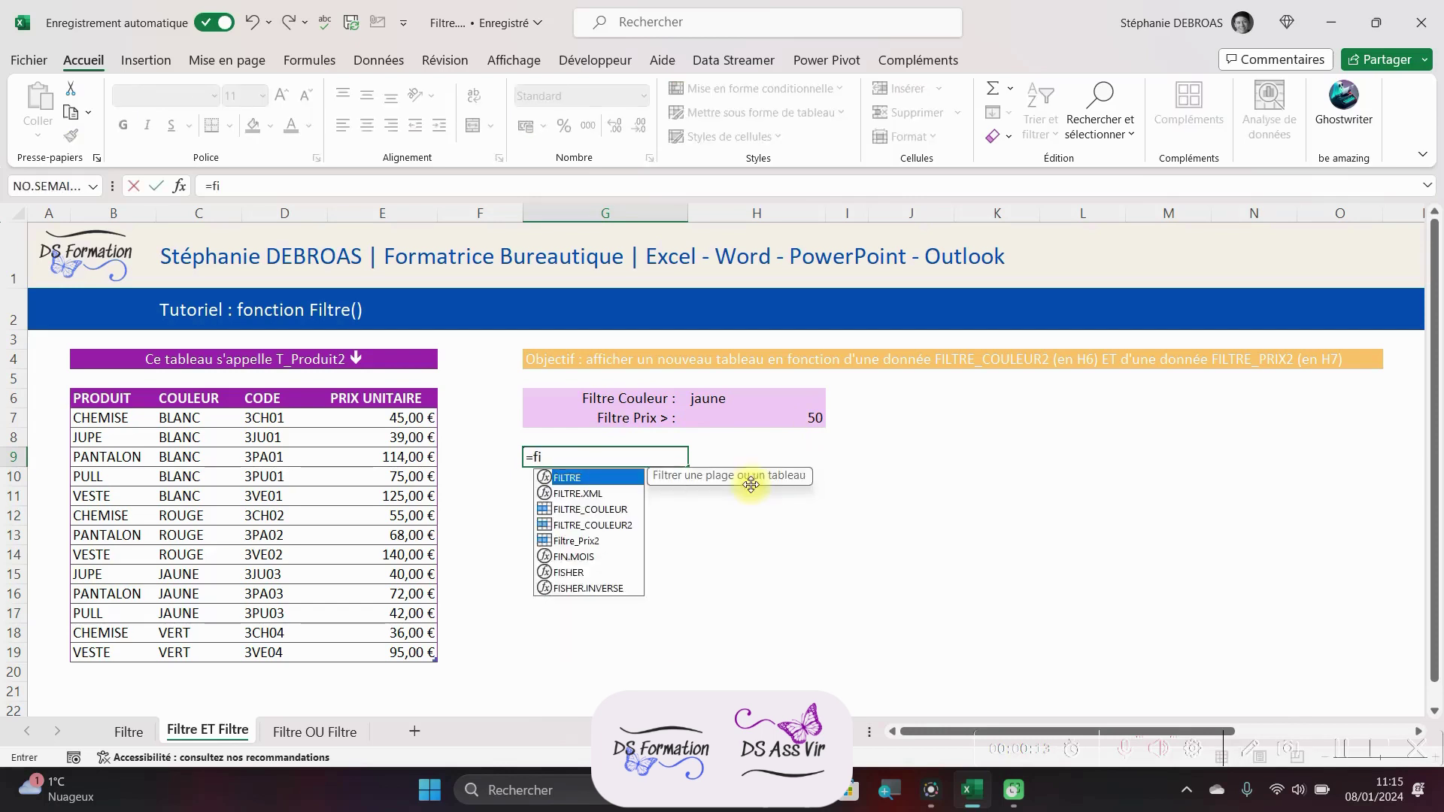
pyautogui.moveTo(142, 418); pyautogui.dragTo(373, 648)
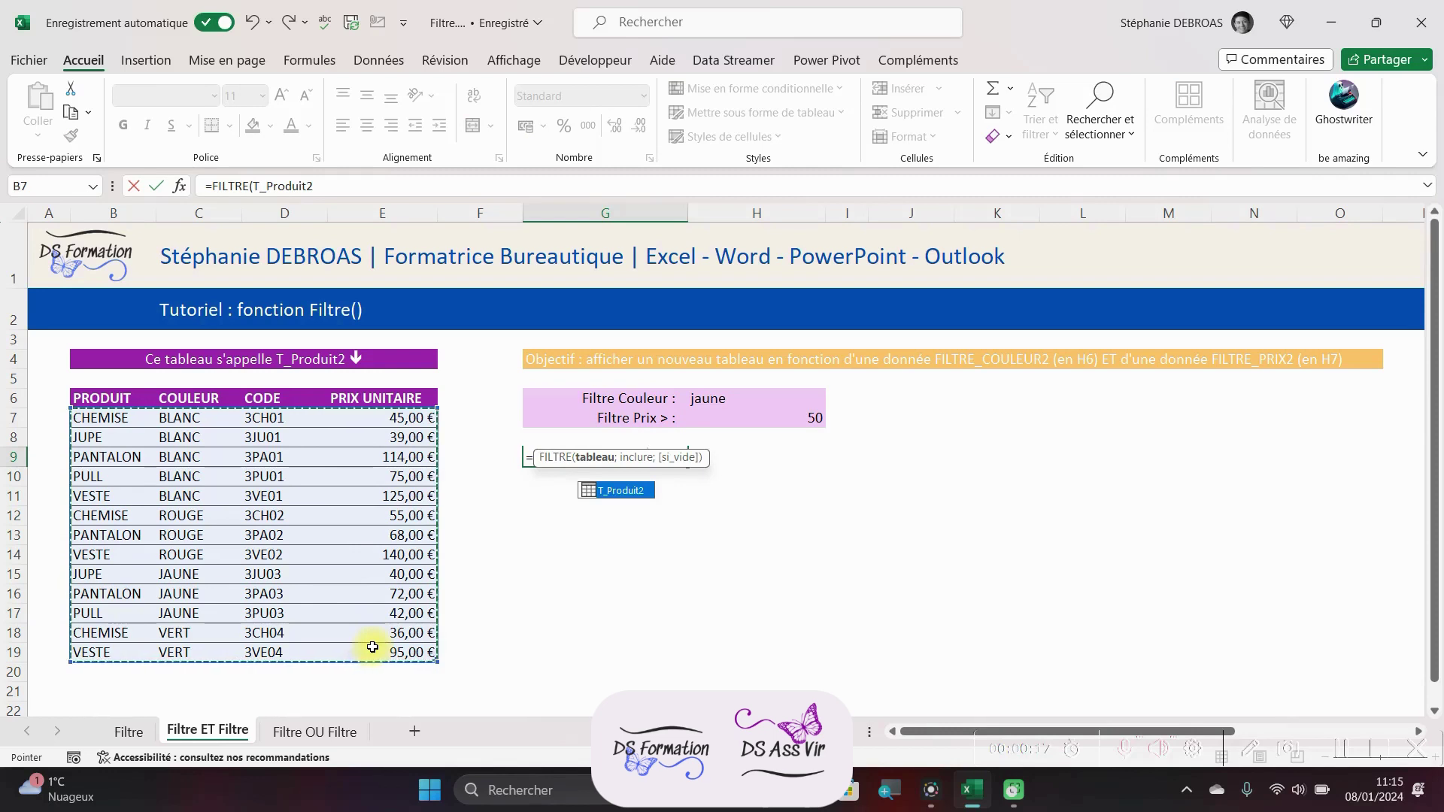
pyautogui.write(';(')
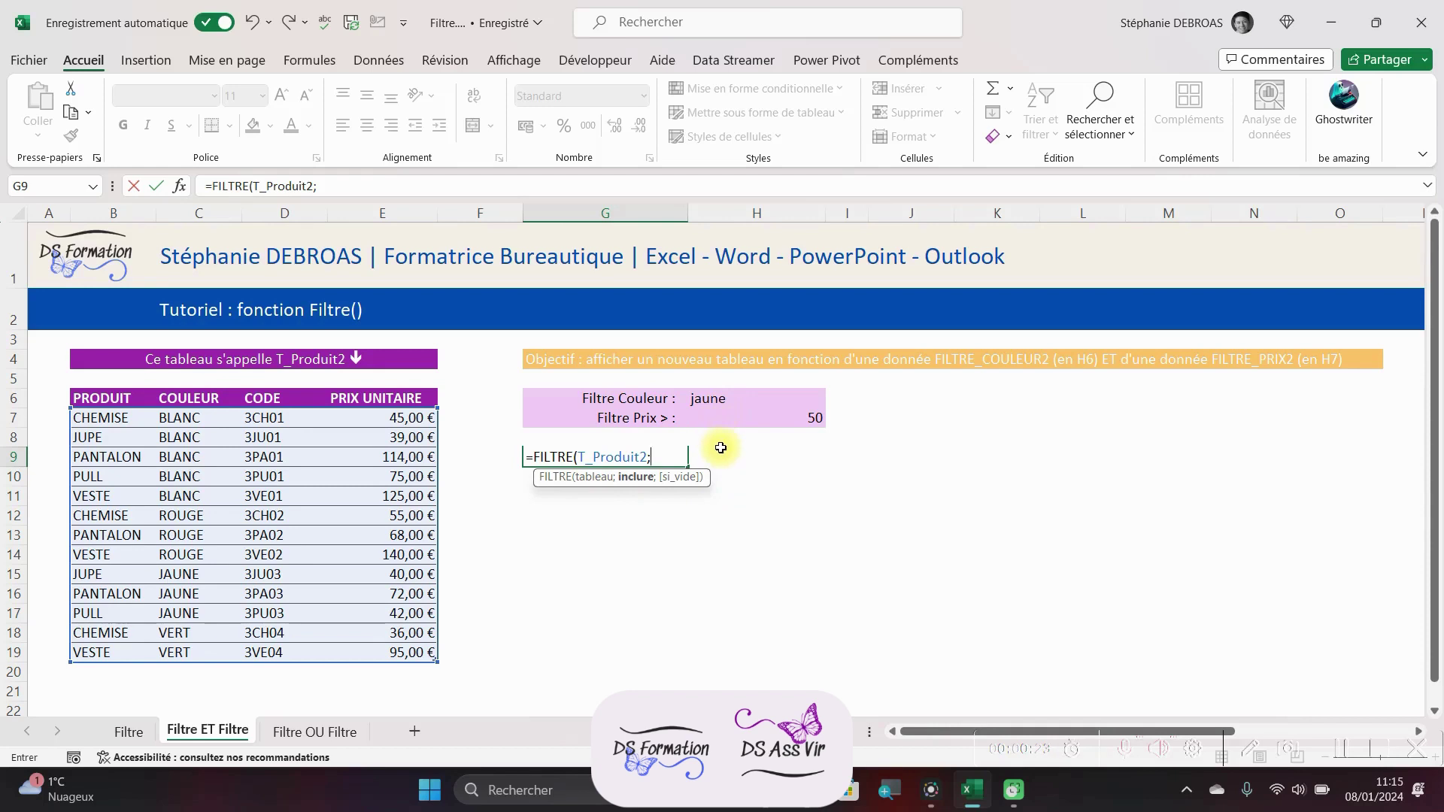
pyautogui.click(180, 390)
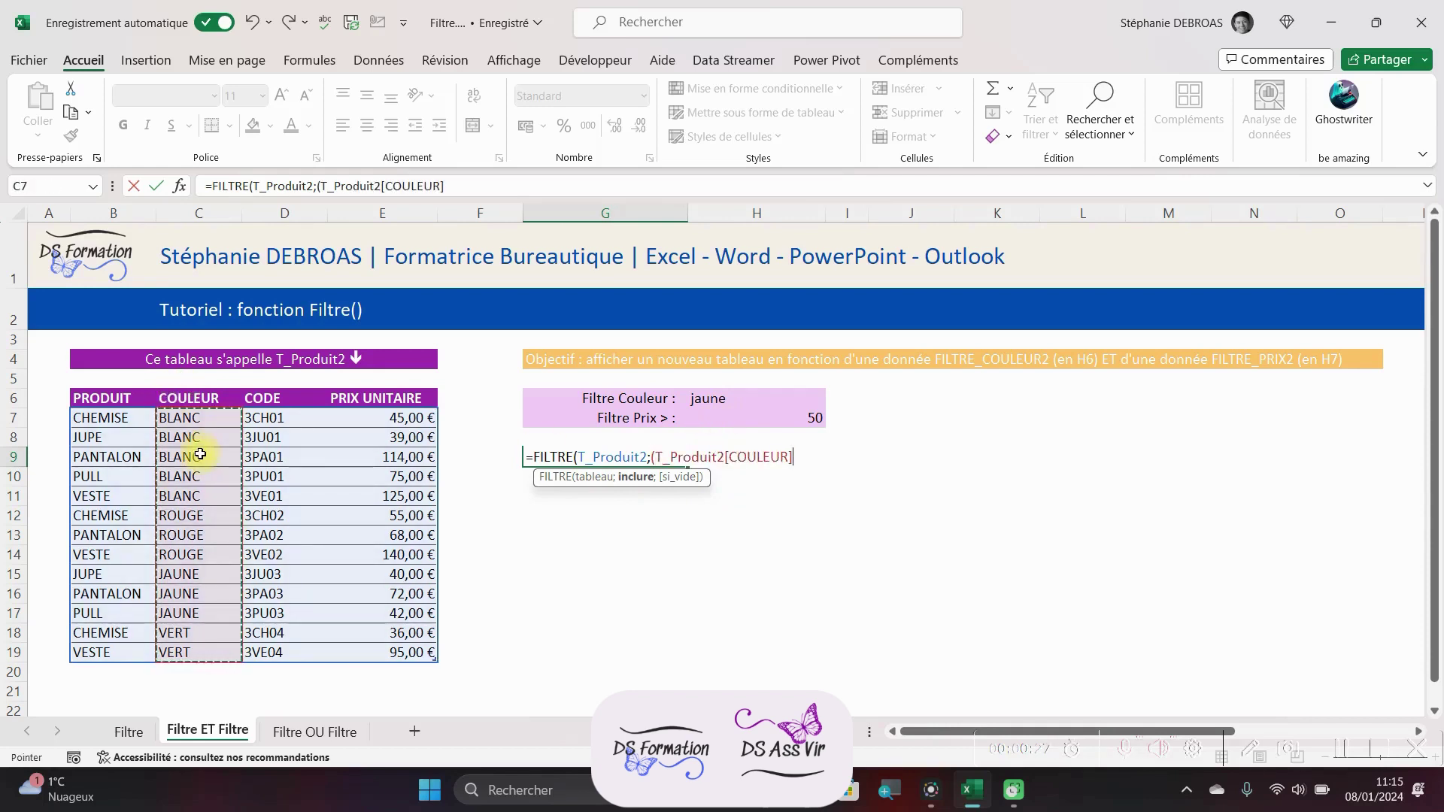
pyautogui.write('=')
pyautogui.click(741, 392)
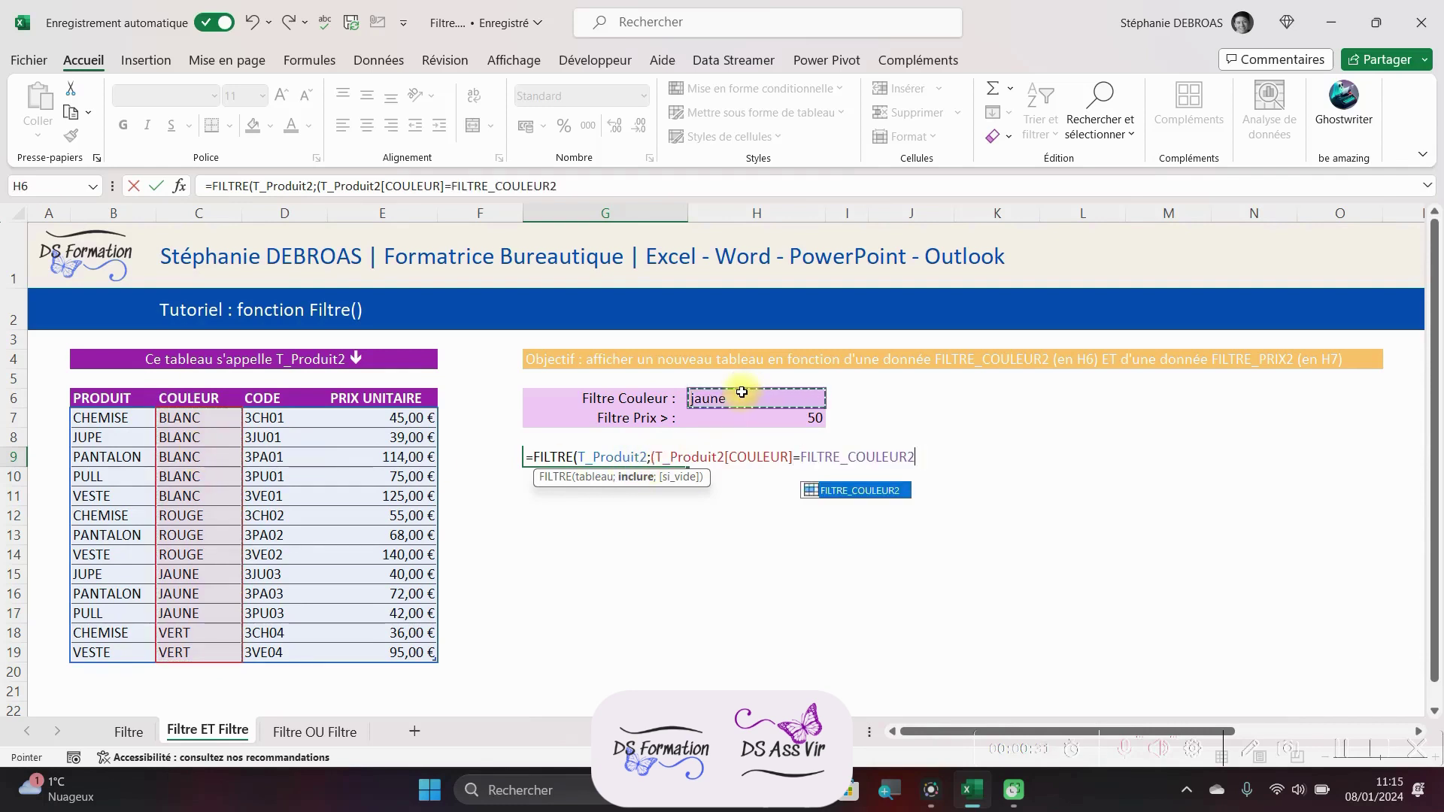
# - Complete the formula with an AND condition (*) requiring T_Produit2[PRIX UNITAIRE] greater than Filtre_Prix2 in H7
pyautogui.write(')*(')
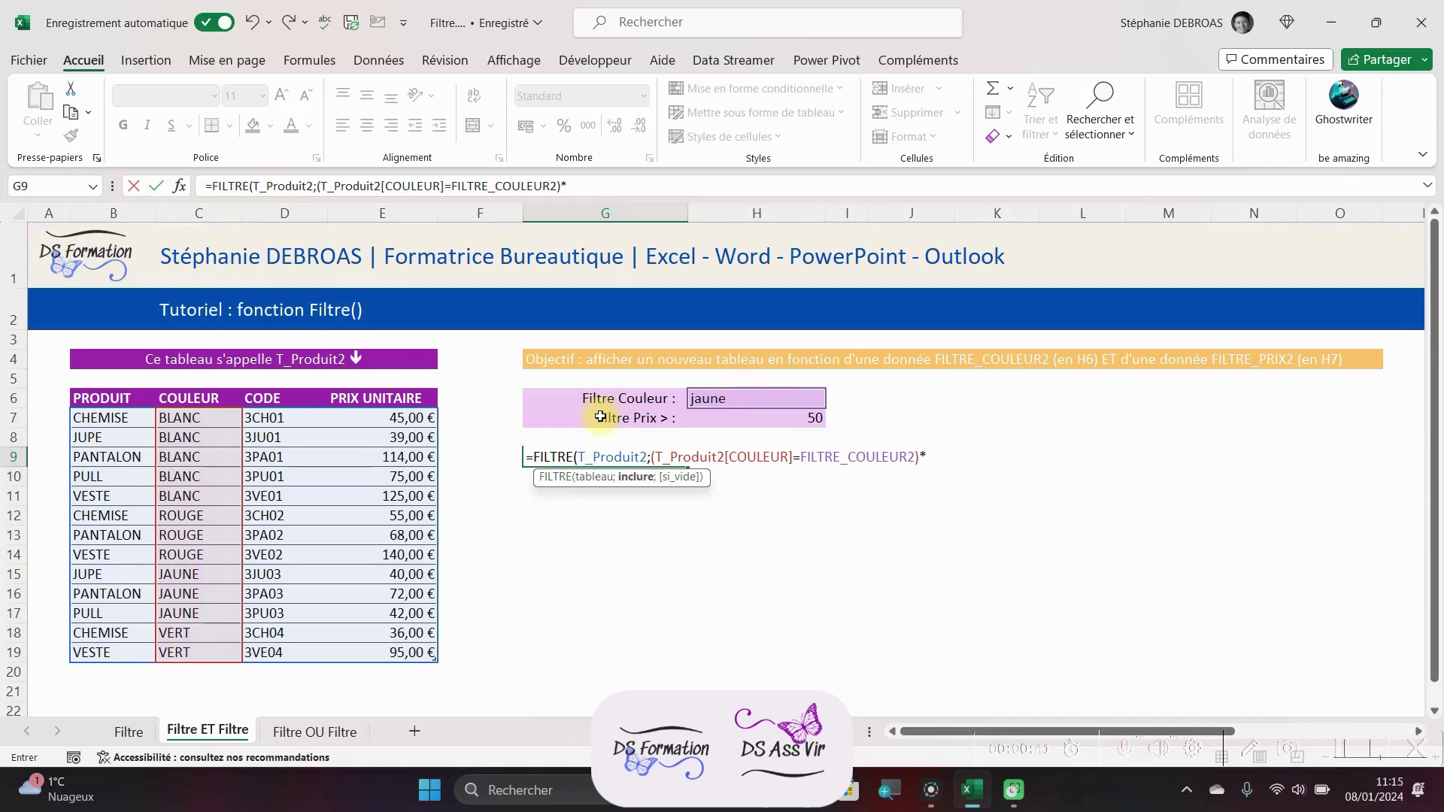
pyautogui.click(363, 390)
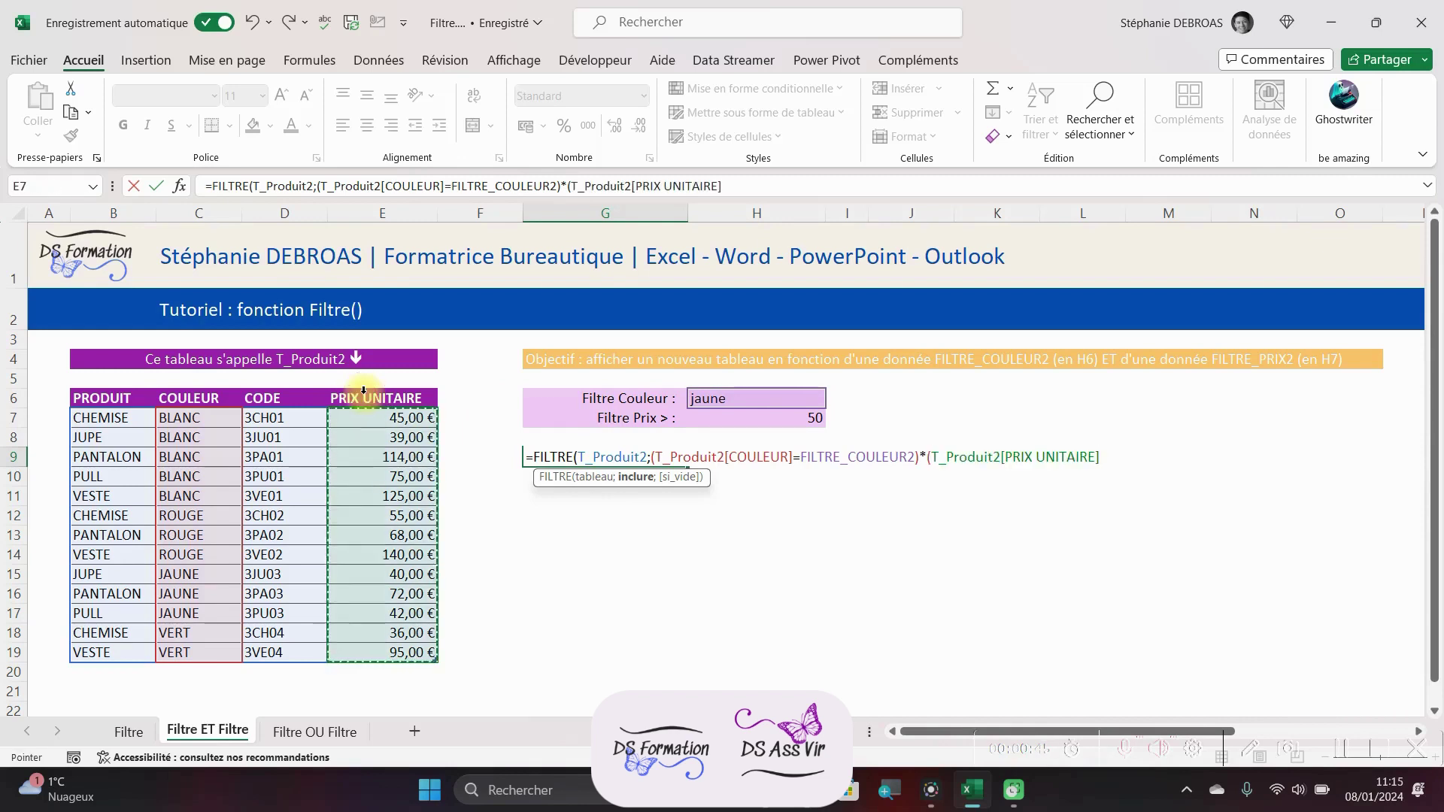
pyautogui.write('>')
pyautogui.click(729, 418)
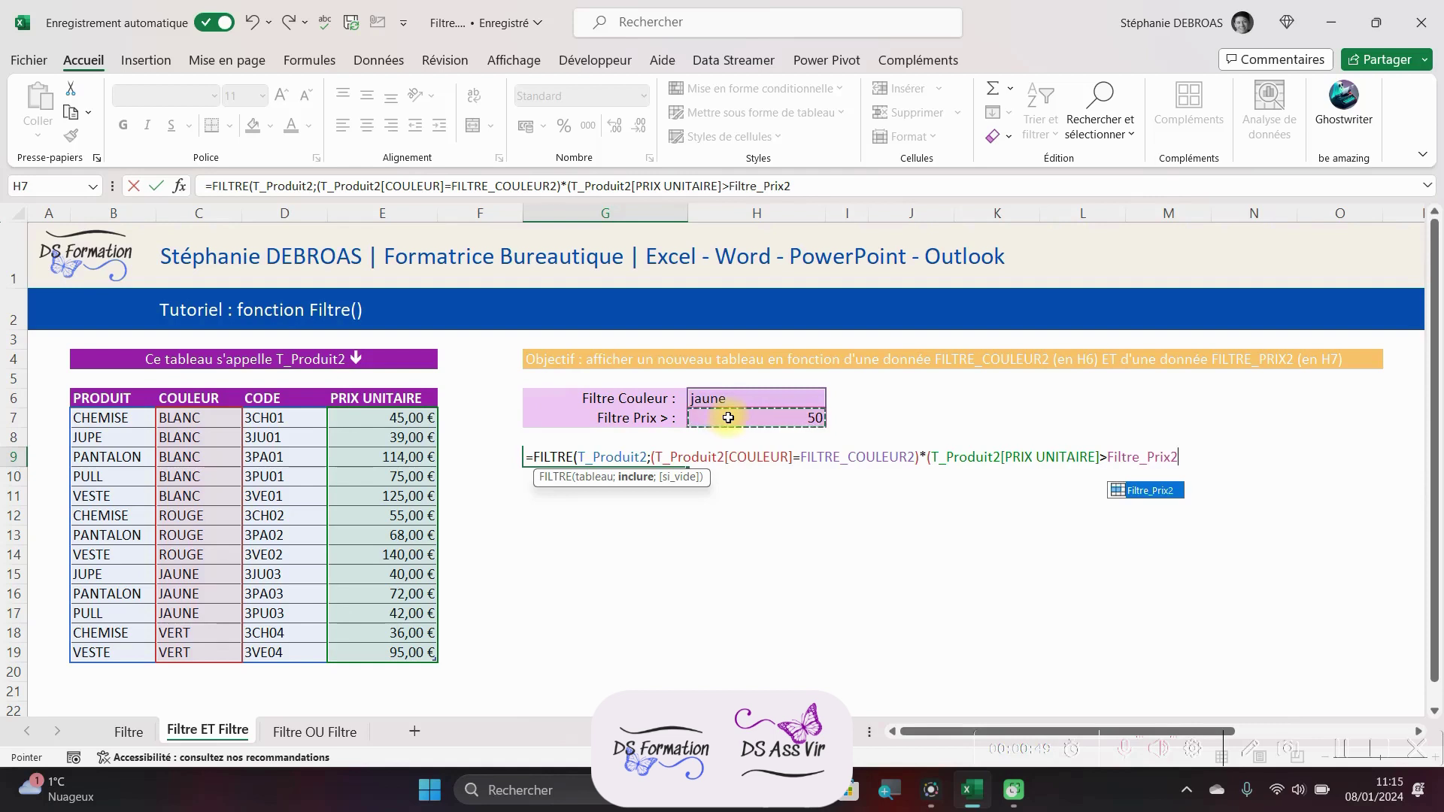
pyautogui.write(')')
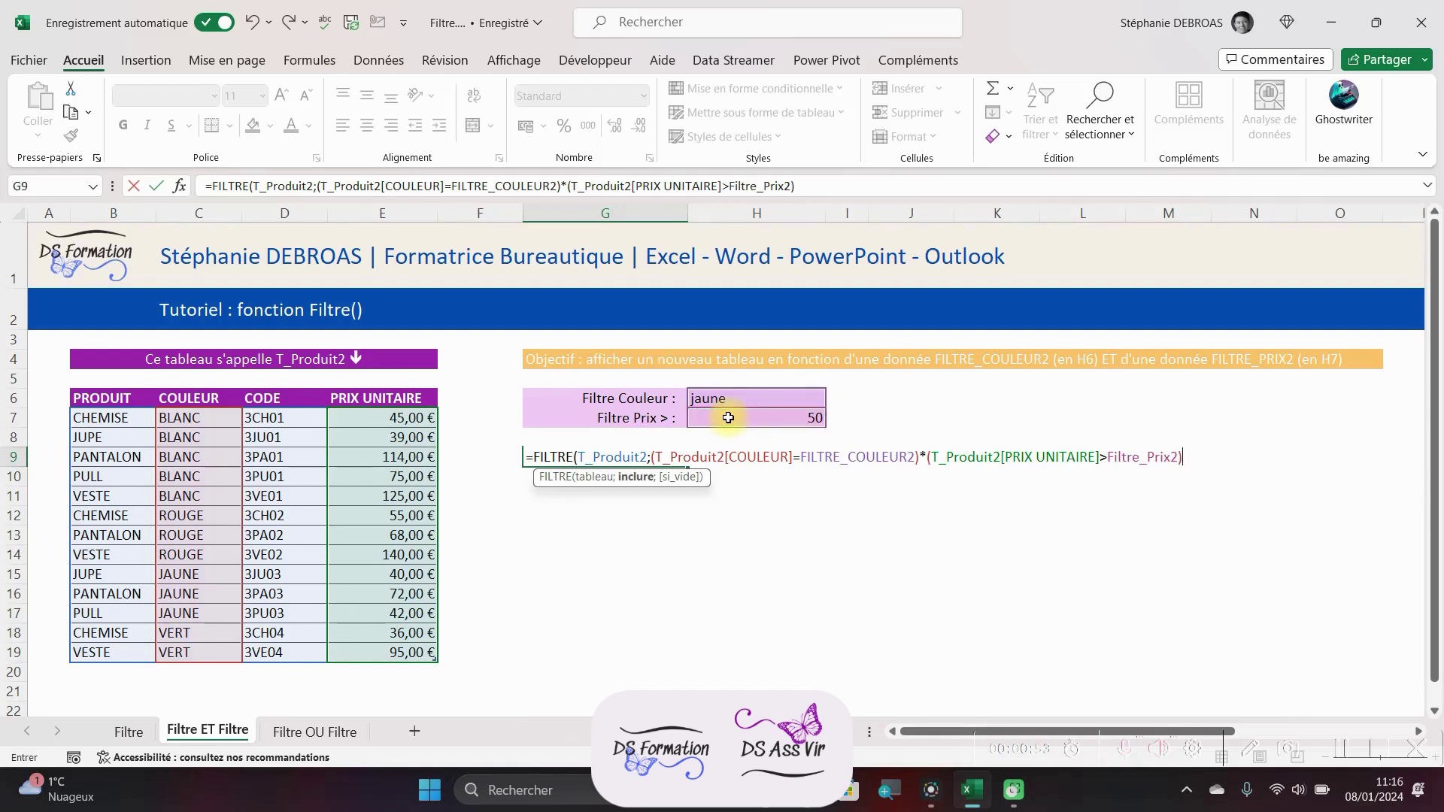
pyautogui.write(')')
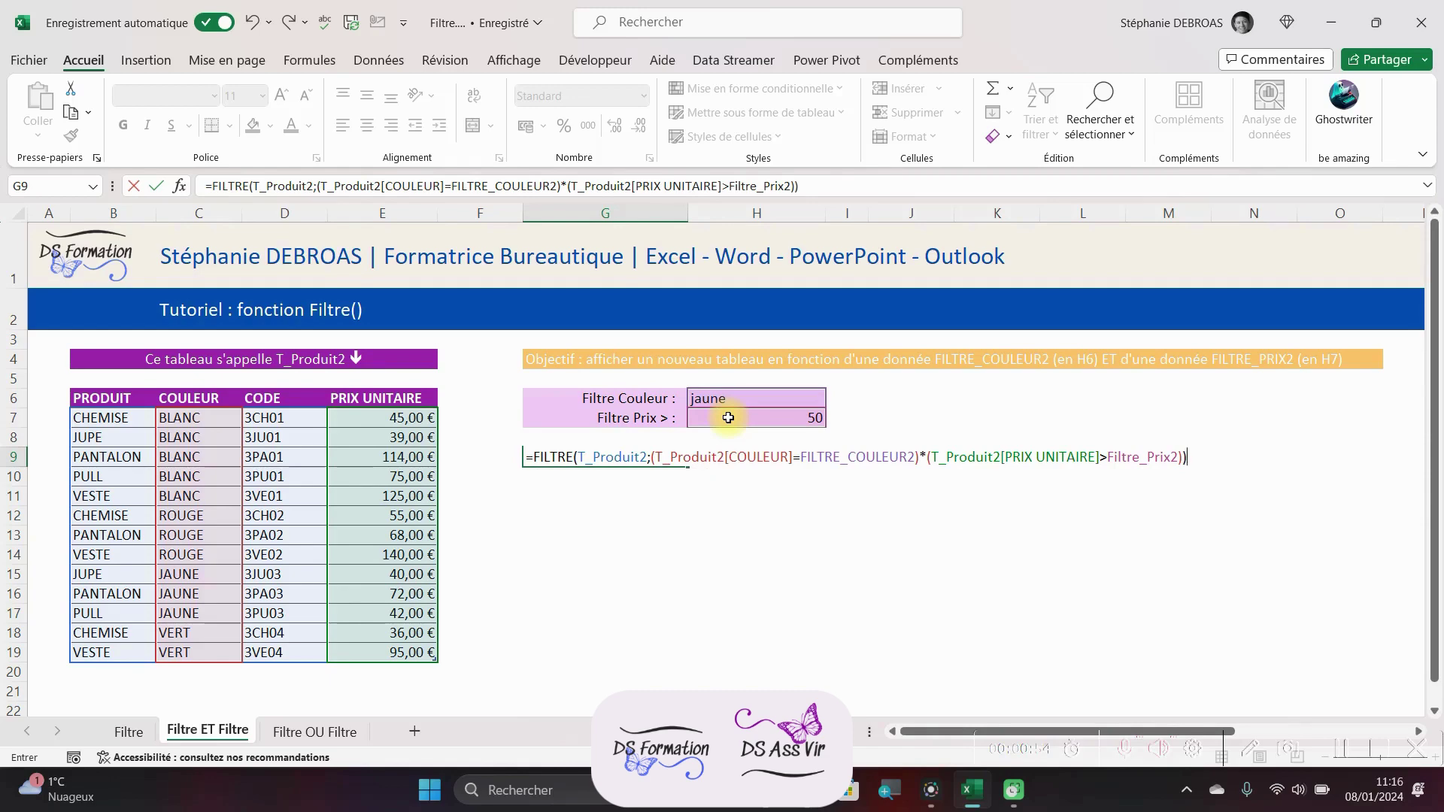
pyautogui.press('Return')
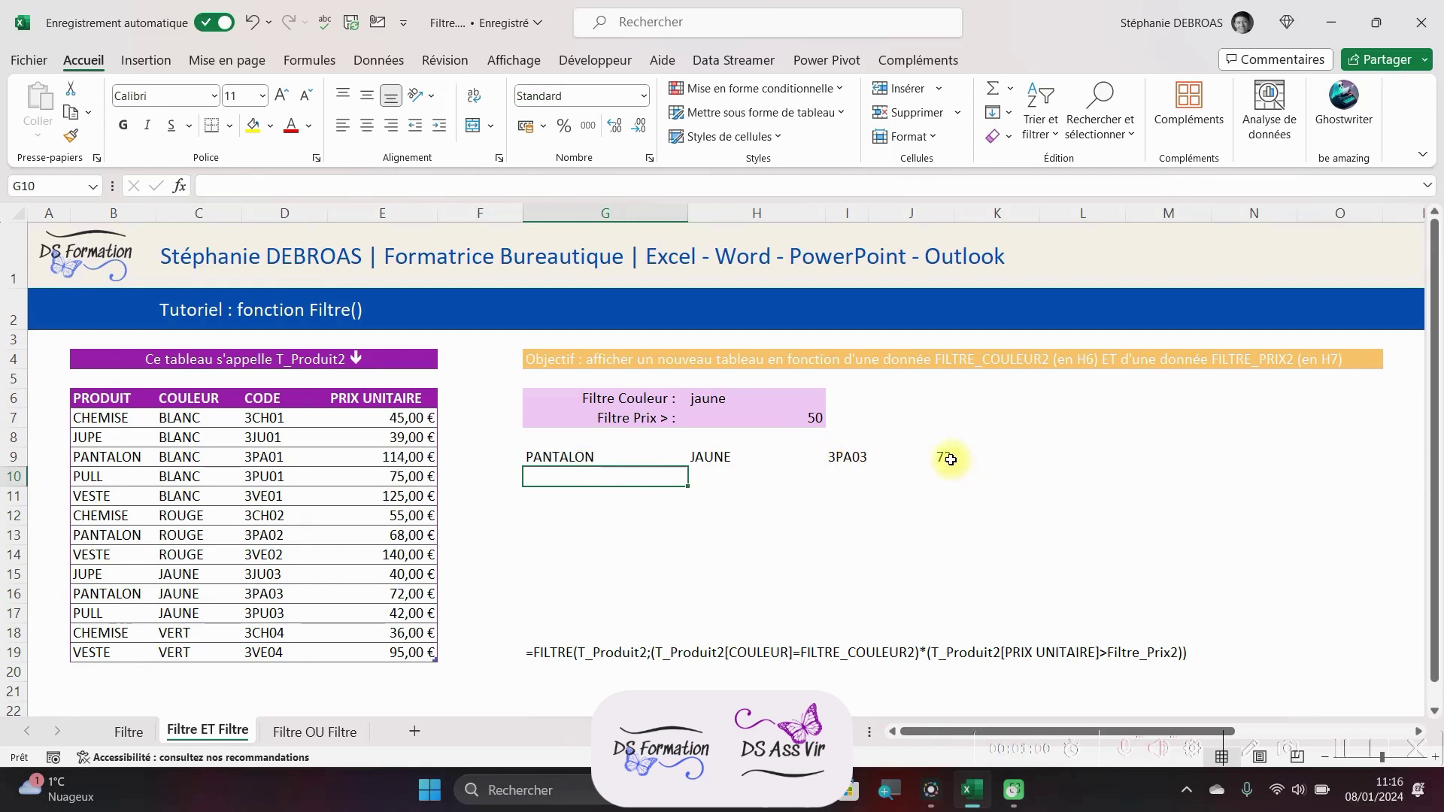
# - Try a price threshold of 40 in H7 of the Filtre ET Filtre sheet and replace it with 30
pyautogui.click(812, 426)
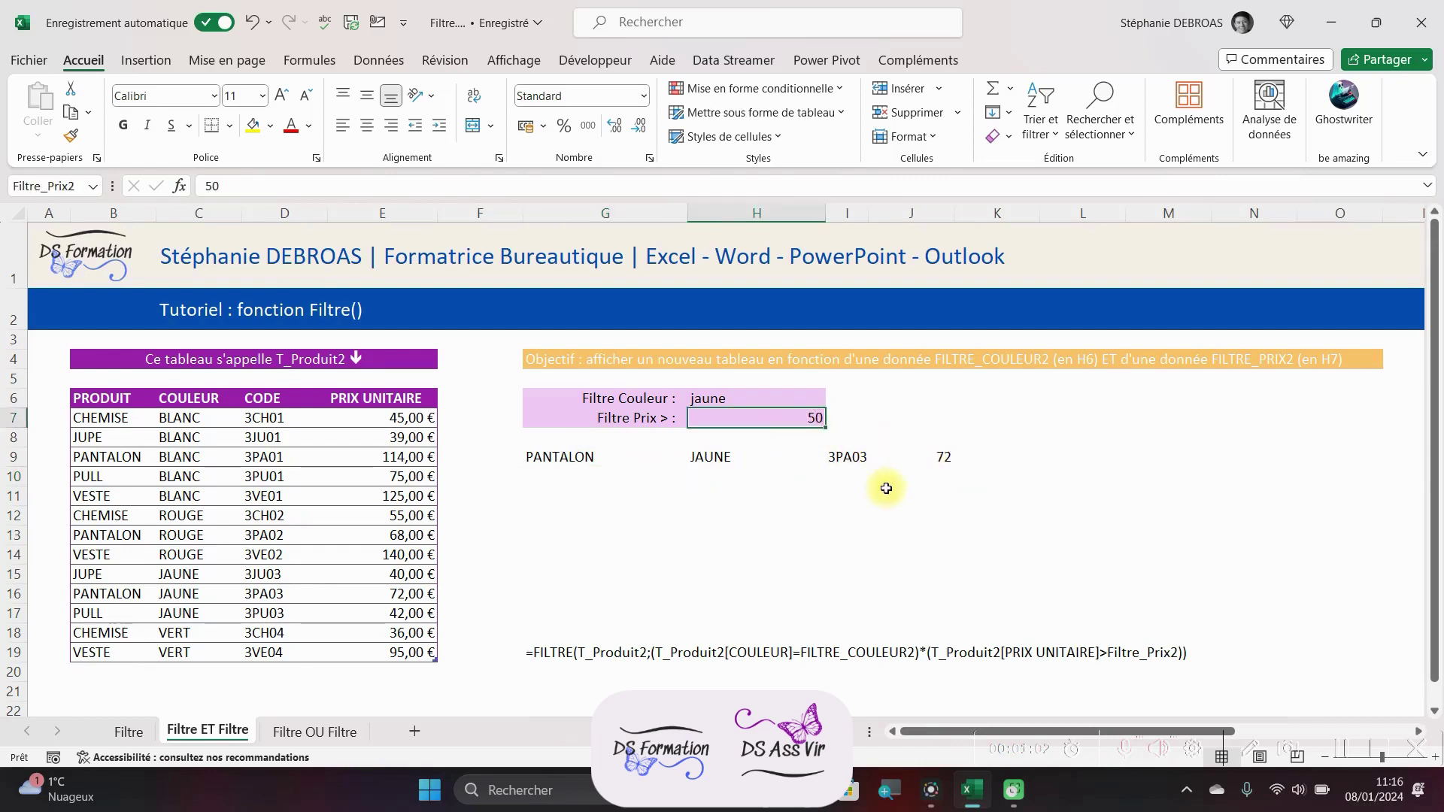
pyautogui.write('40')
pyautogui.press('Return')
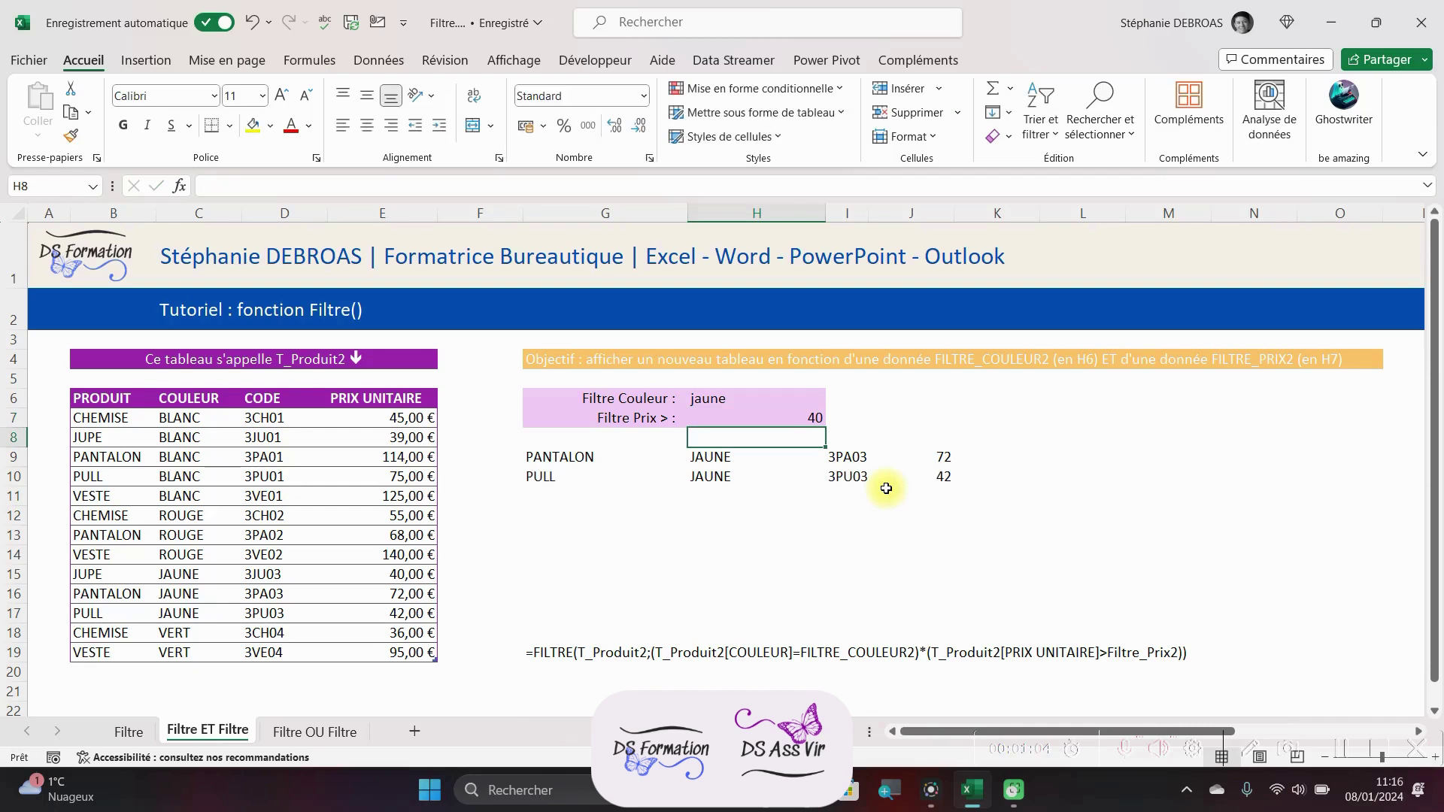
pyautogui.click(760, 417)
pyautogui.write('30')
pyautogui.press('Return')
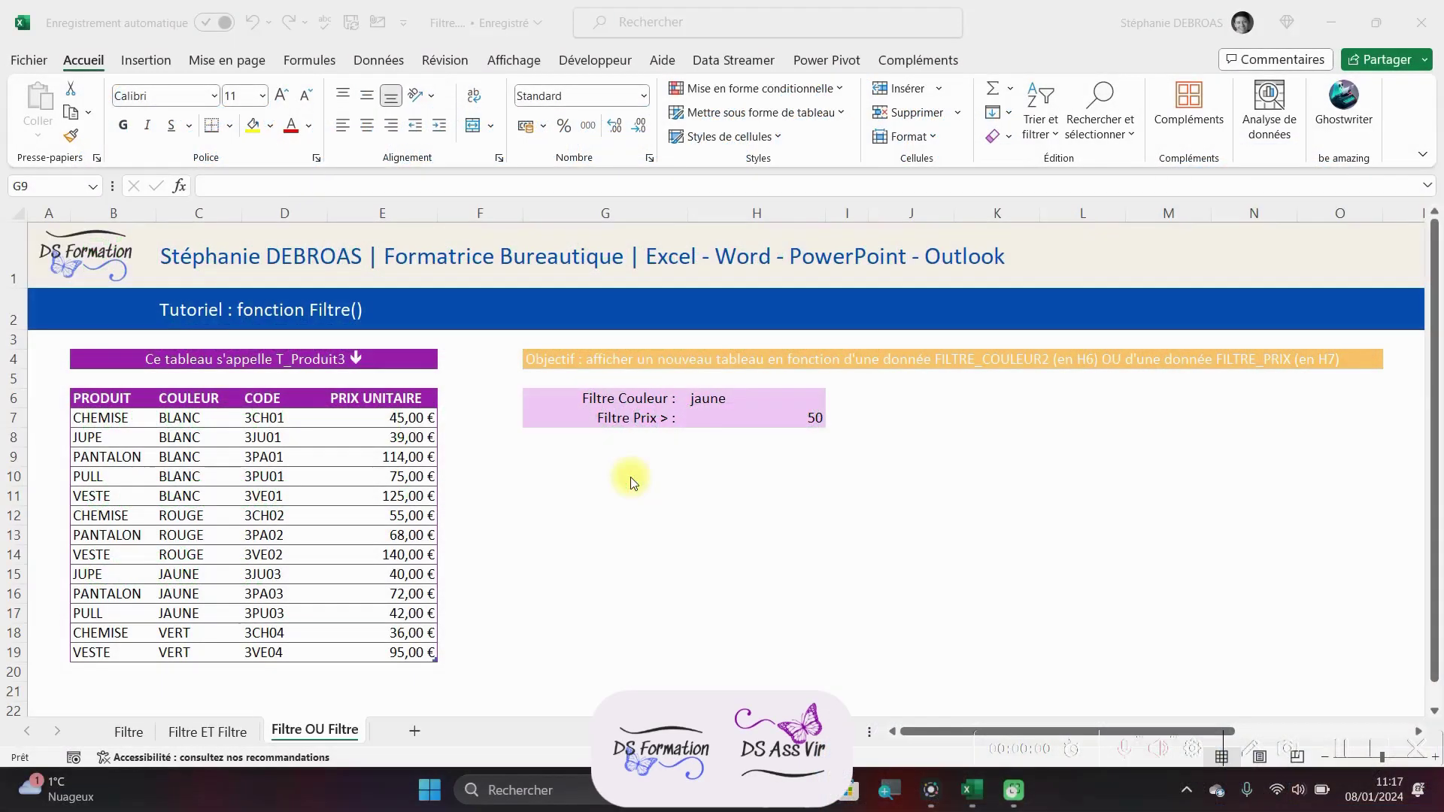
# - On the Filtre OU Filtre sheet, start a FILTRE formula in G9 on T_Produit3 with the parenthesised condition COULEUR equal to FILTRE_COULEUR3
pyautogui.click(625, 465)
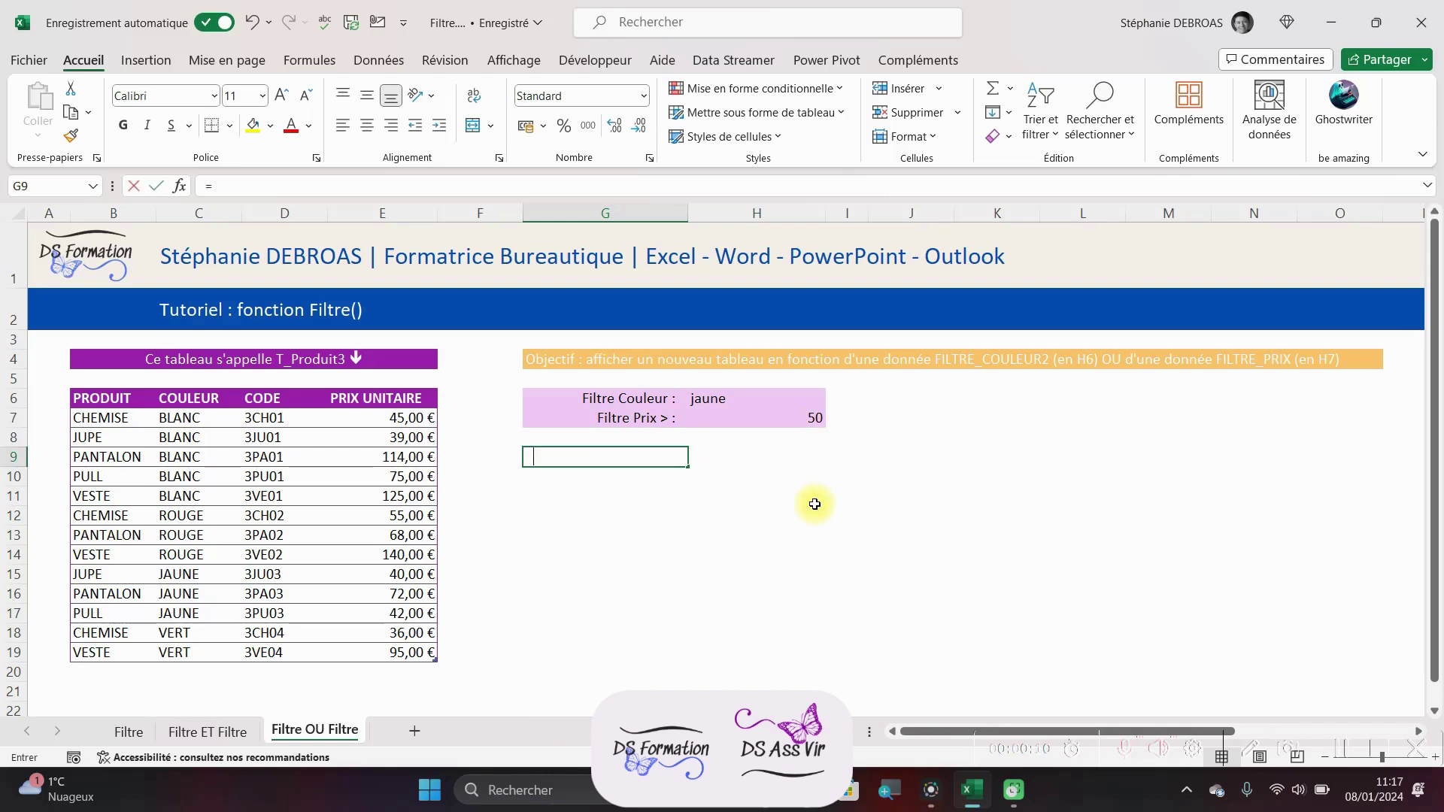
pyautogui.write('FILTRE(')
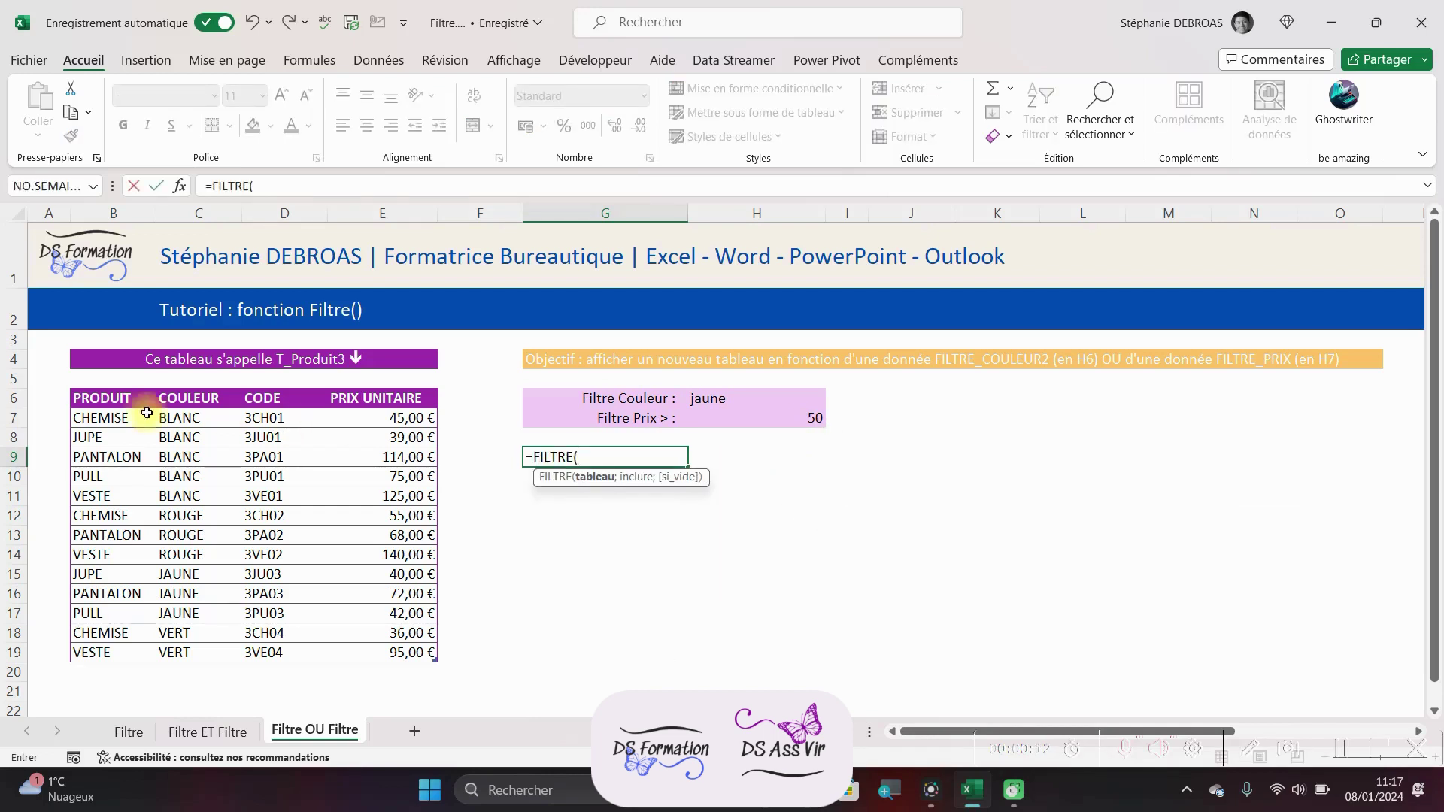
pyautogui.moveTo(146, 413); pyautogui.dragTo(378, 650)
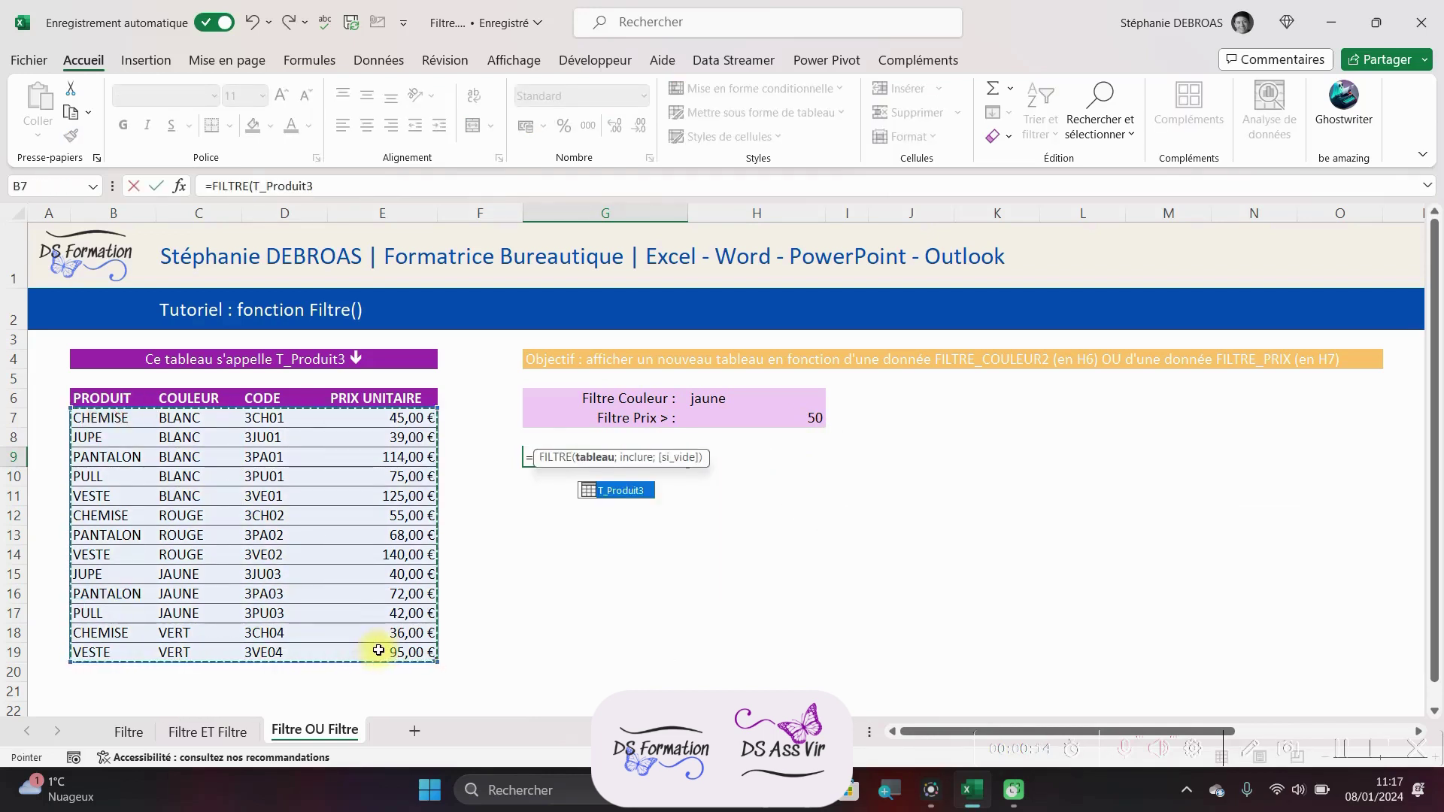
pyautogui.write(';(')
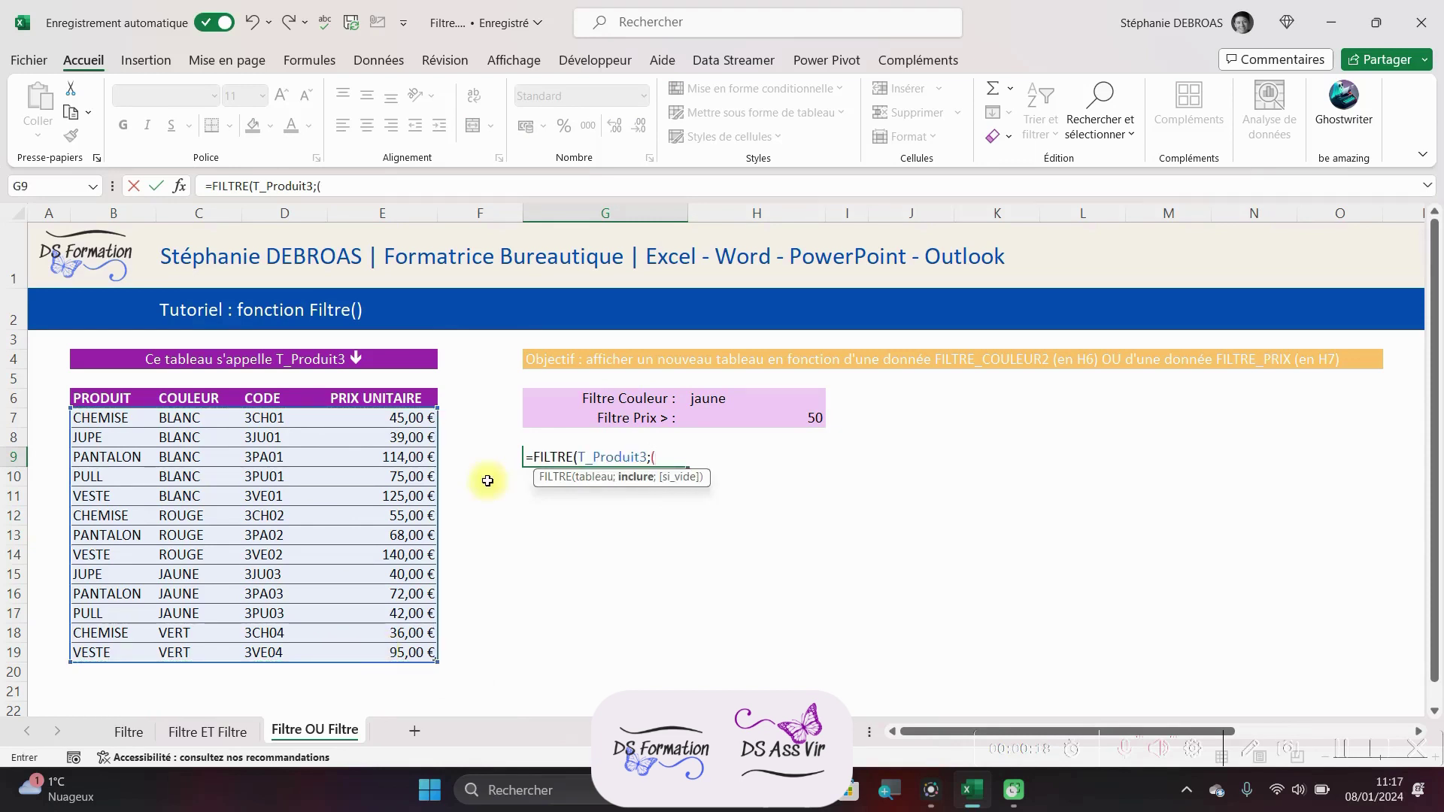
pyautogui.click(199, 387)
pyautogui.write('=')
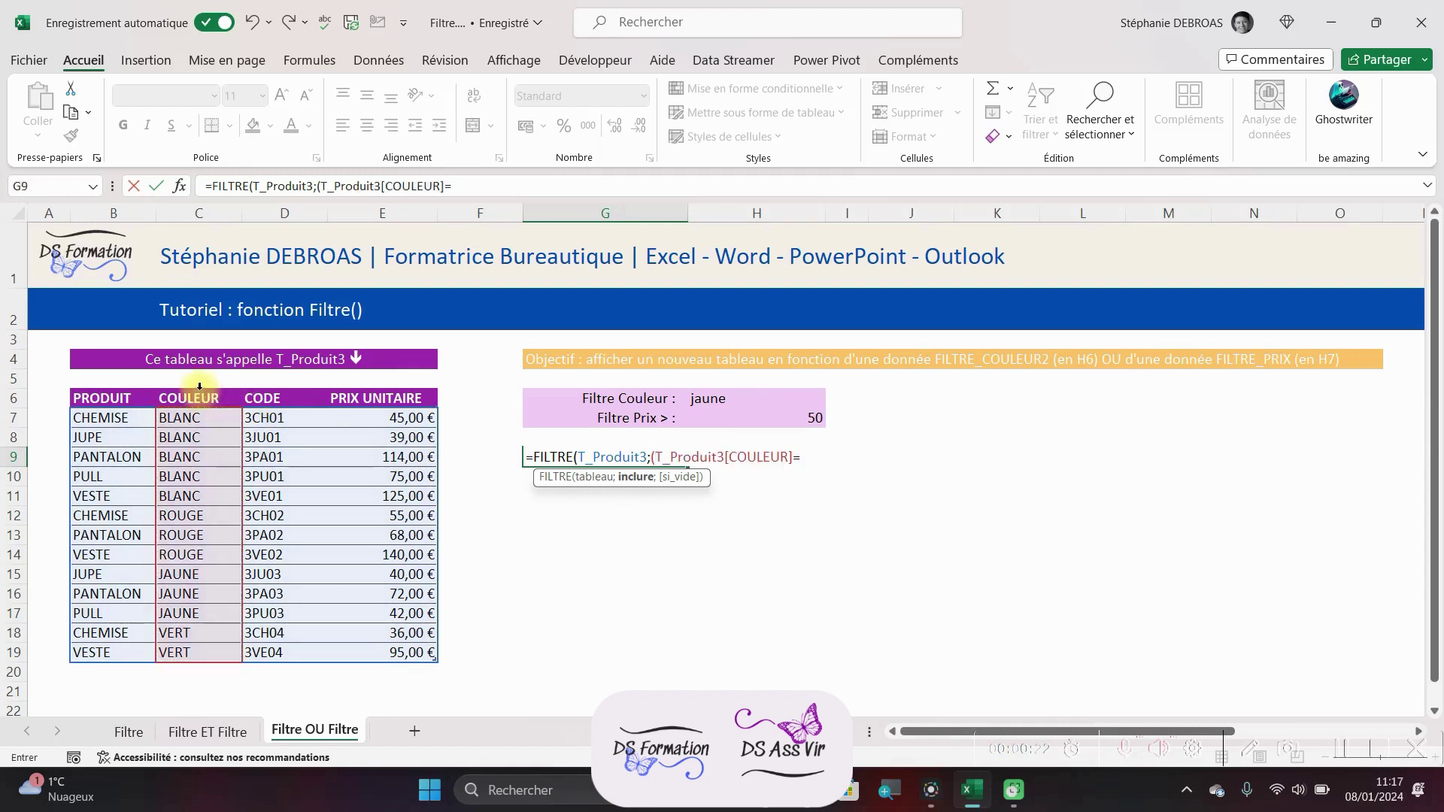
pyautogui.click(717, 394)
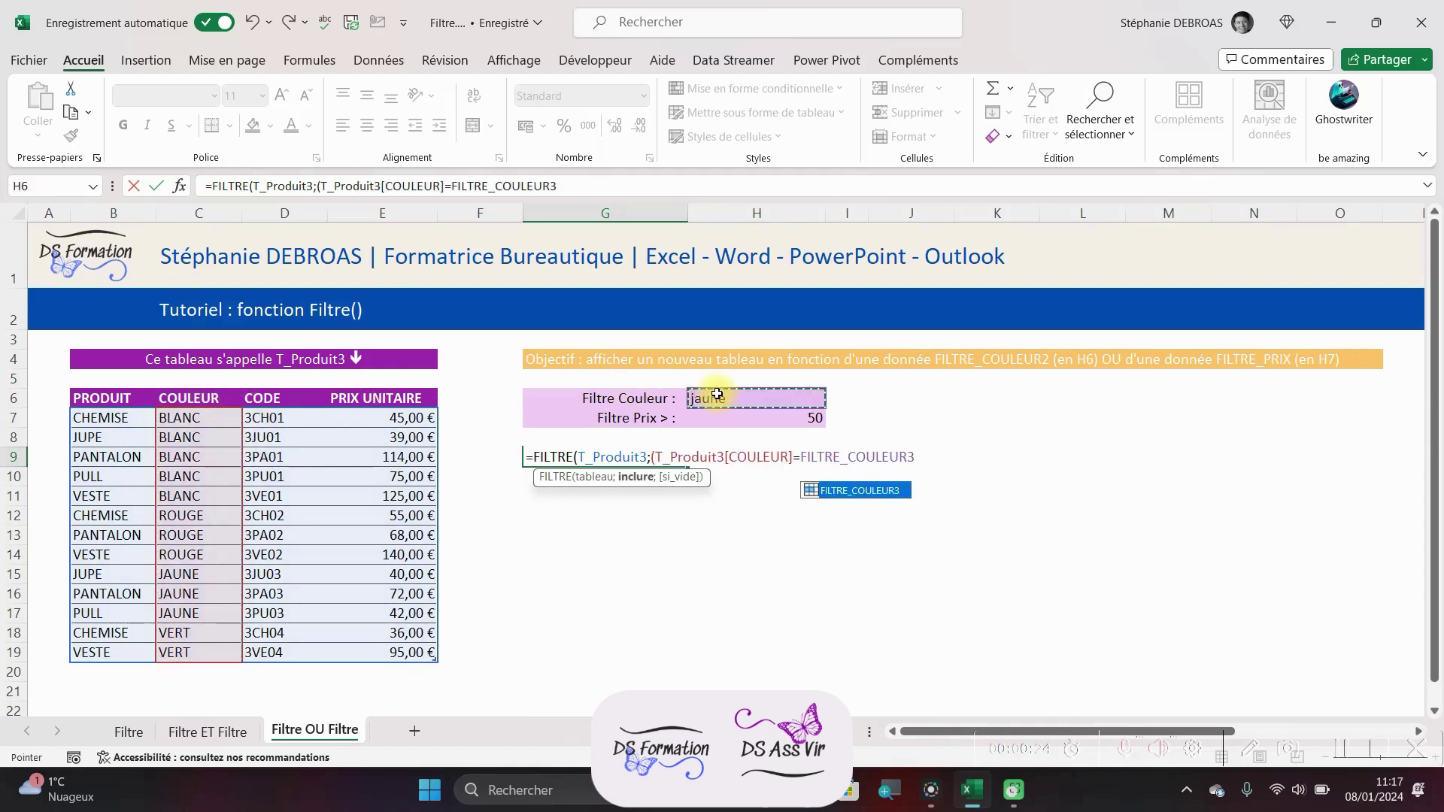
# - Complete the formula with an OR condition (+) accepting T_Produit3[PRIX UNITAIRE] greater than Filtre_Prix3 in H7
pyautogui.write(')+(')
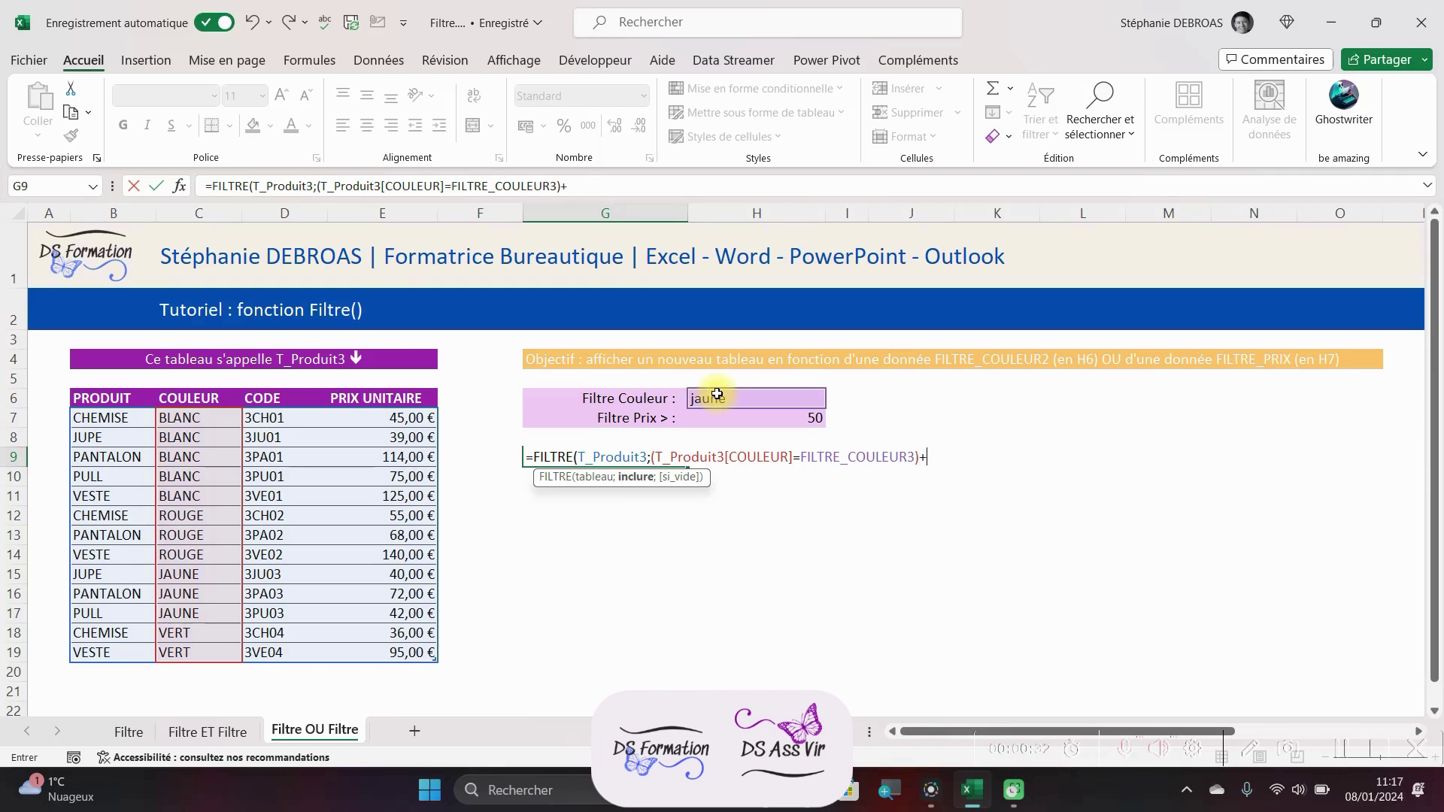
pyautogui.click(409, 389)
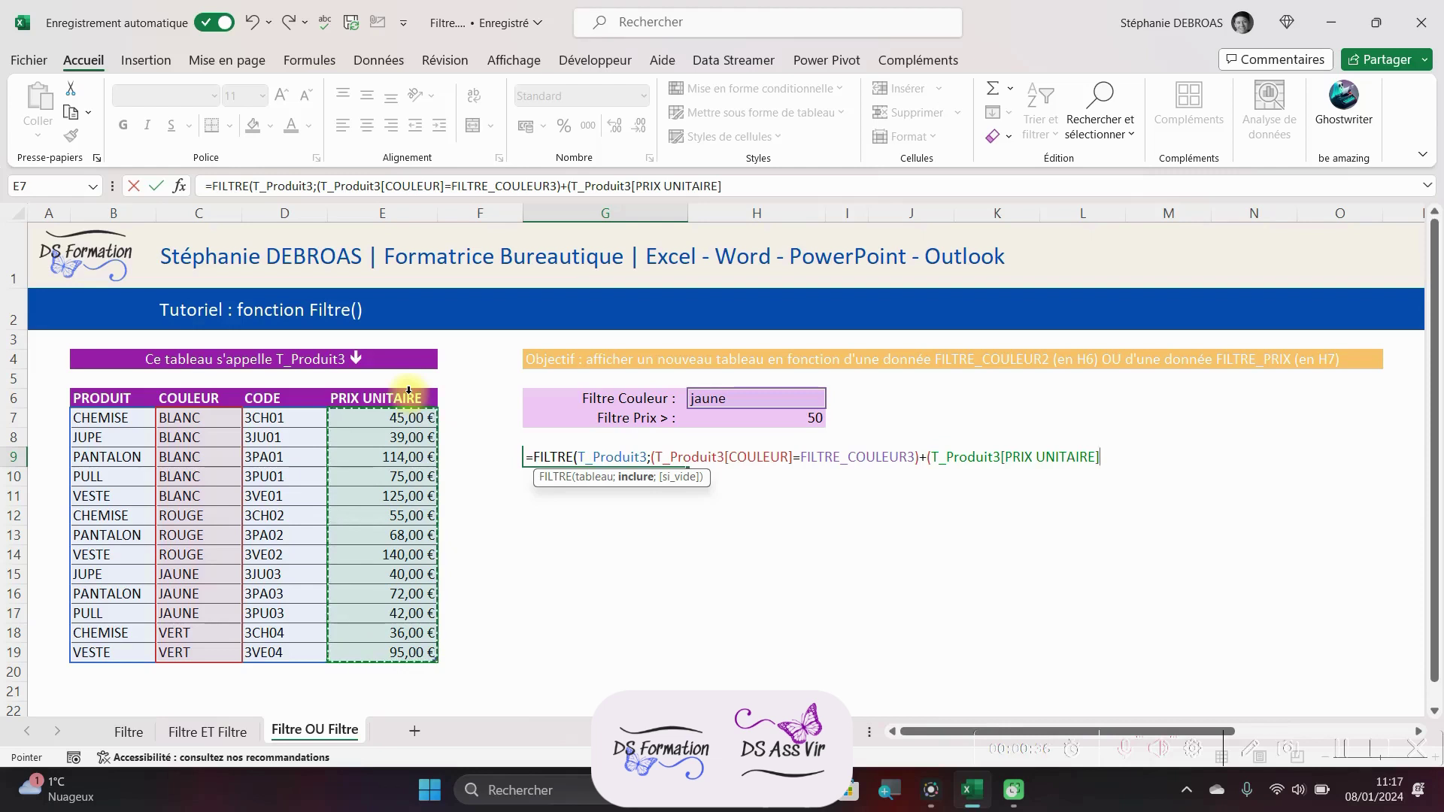
pyautogui.write('>Filtre_Prix3')
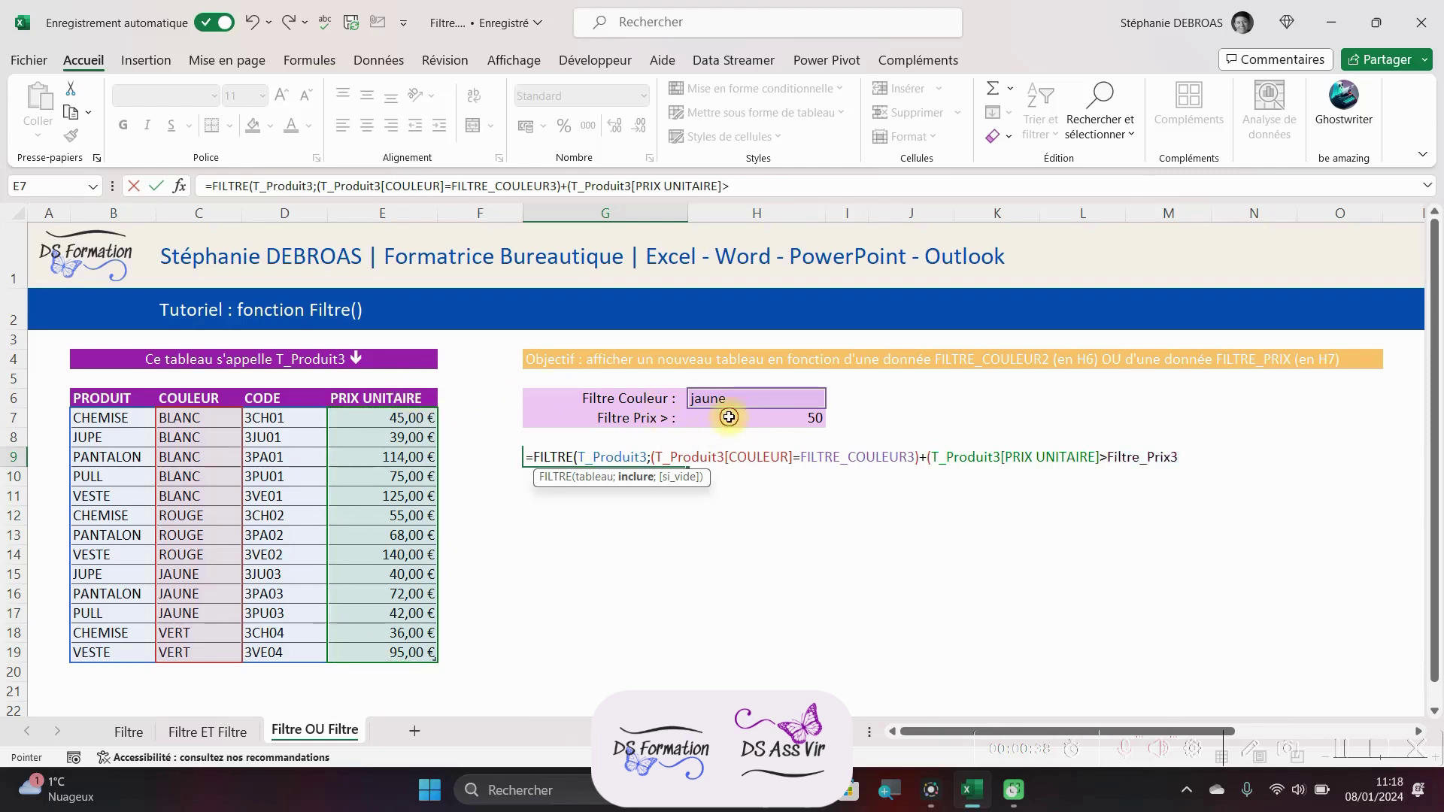
pyautogui.click(729, 418)
pyautogui.write(')')
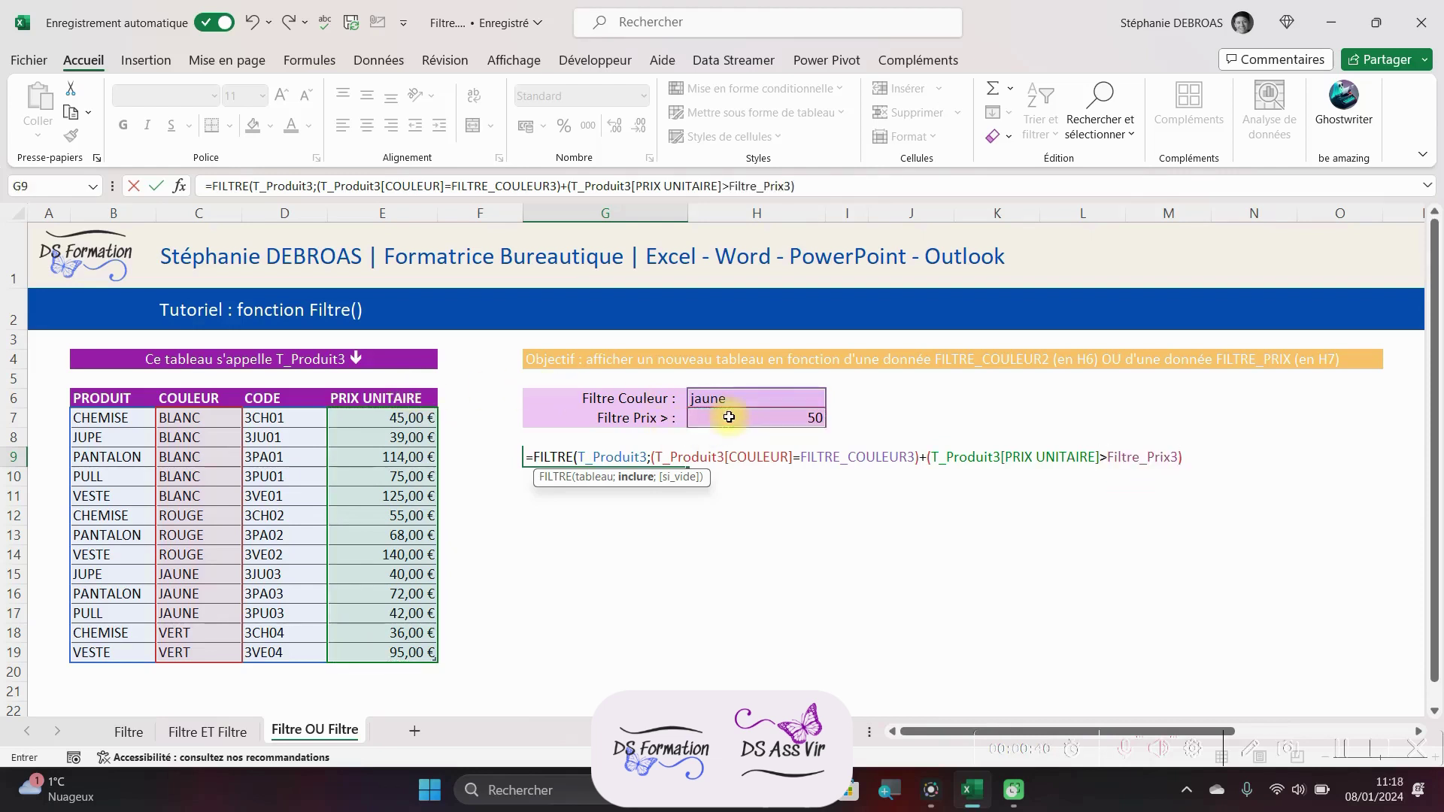
pyautogui.write(')')
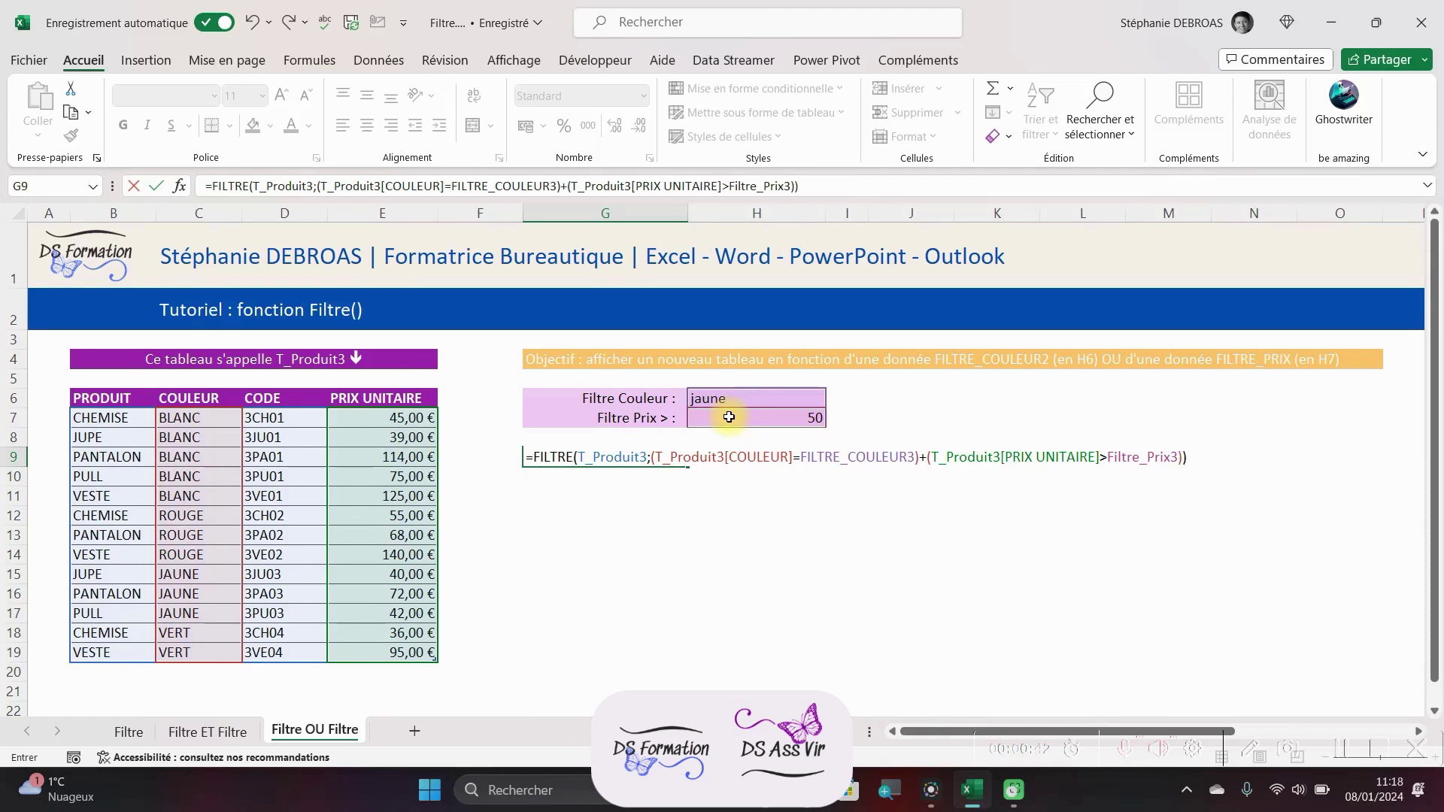
pyautogui.press('Return')
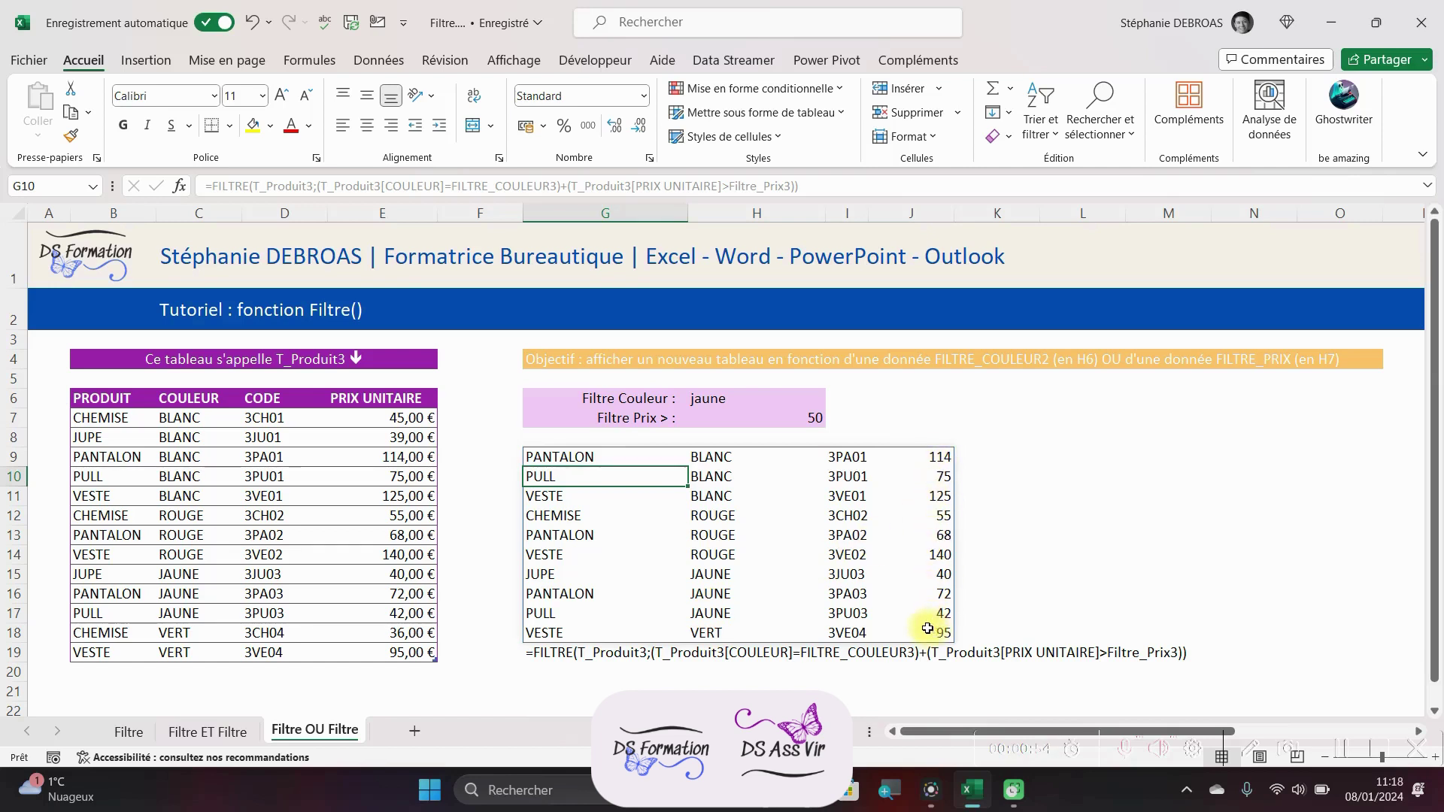
# - Set the price threshold in H7 of the Filtre OU Filtre sheet to 100
pyautogui.click(813, 417)
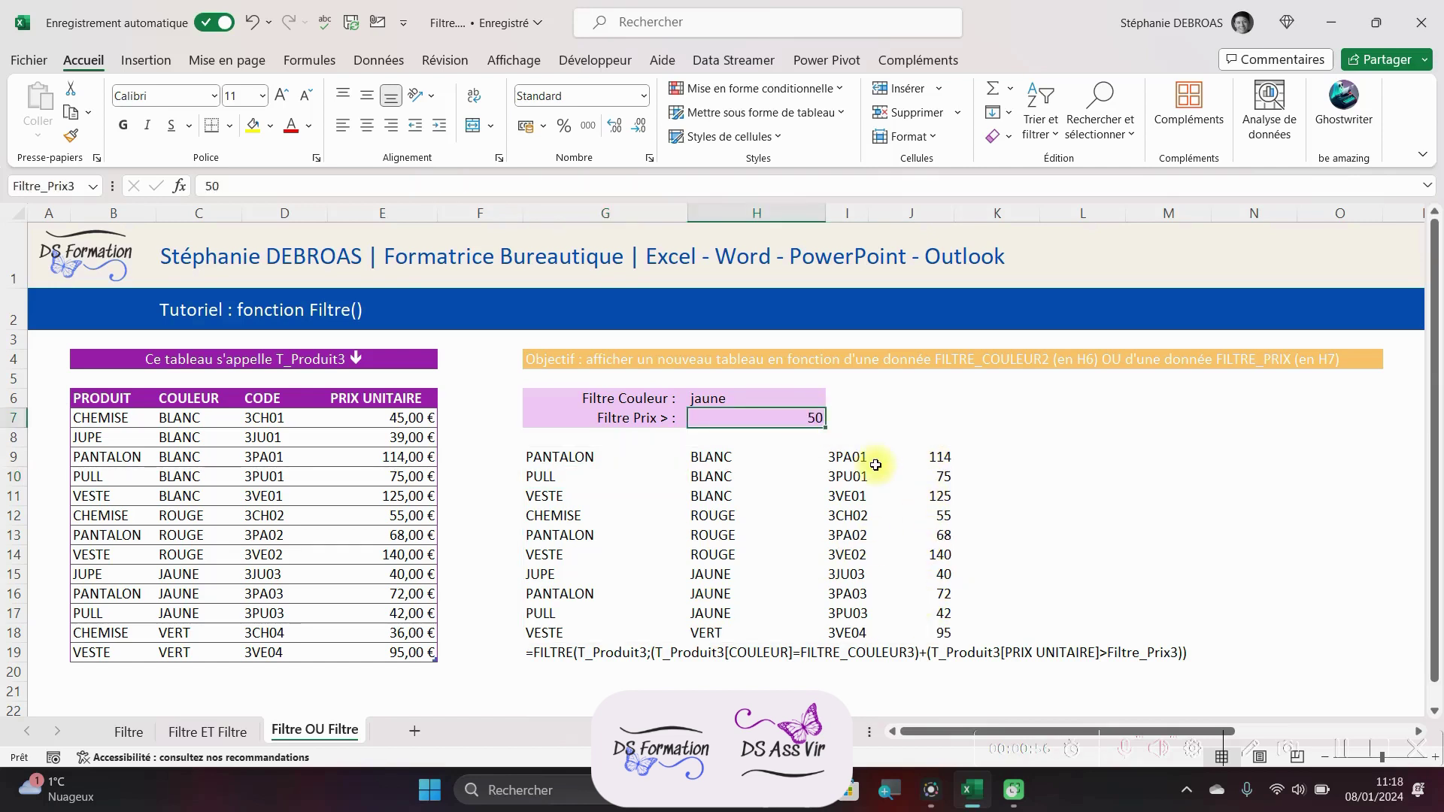
pyautogui.write('100')
pyautogui.press('Return')
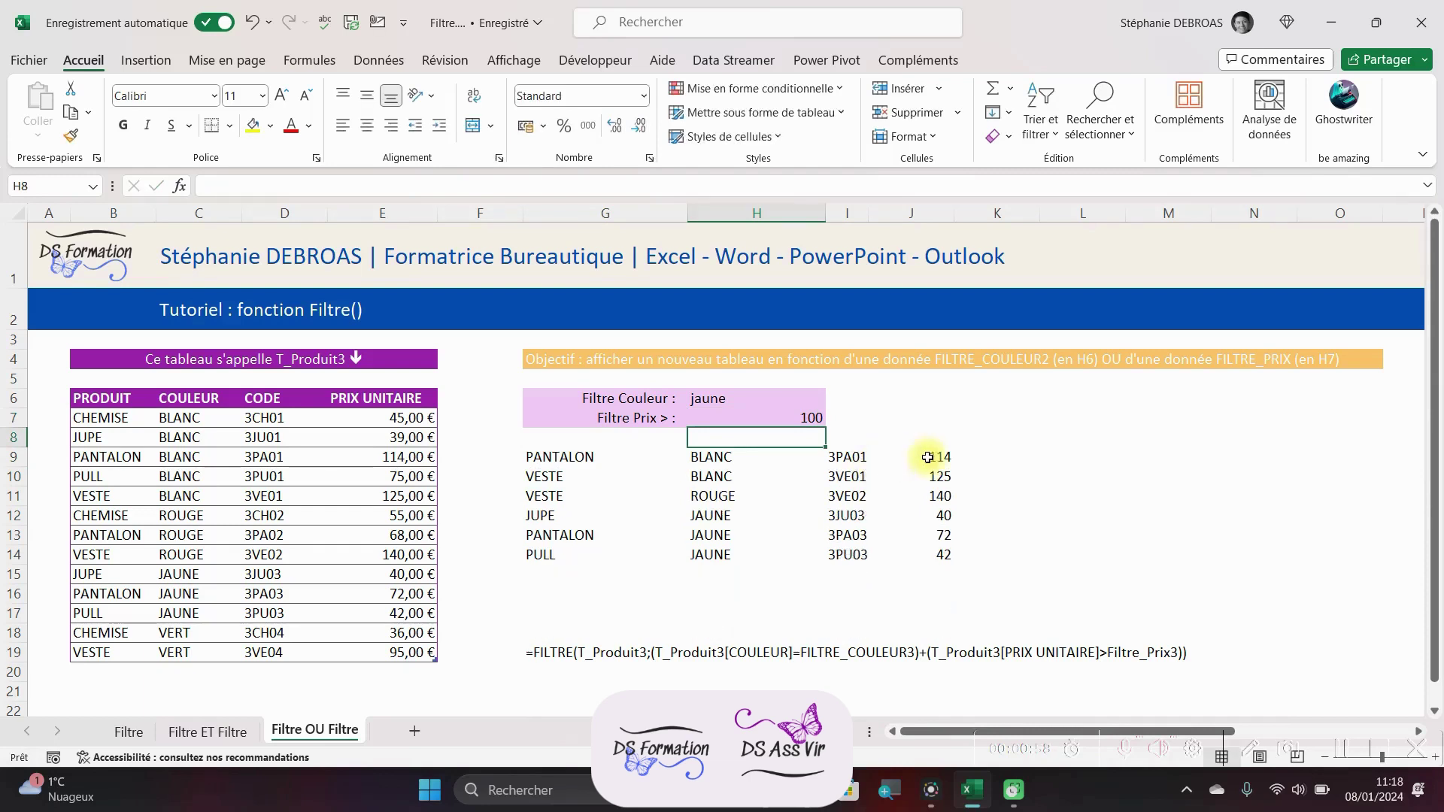